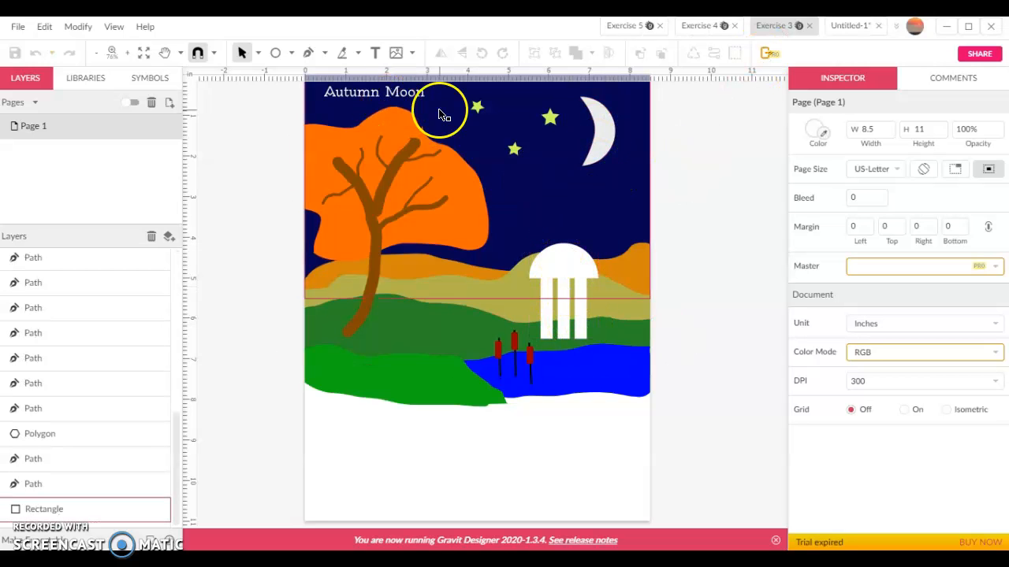
# Look through the earlier exercise documents and return to the Untitled-1 document
pyautogui.click(692, 27)
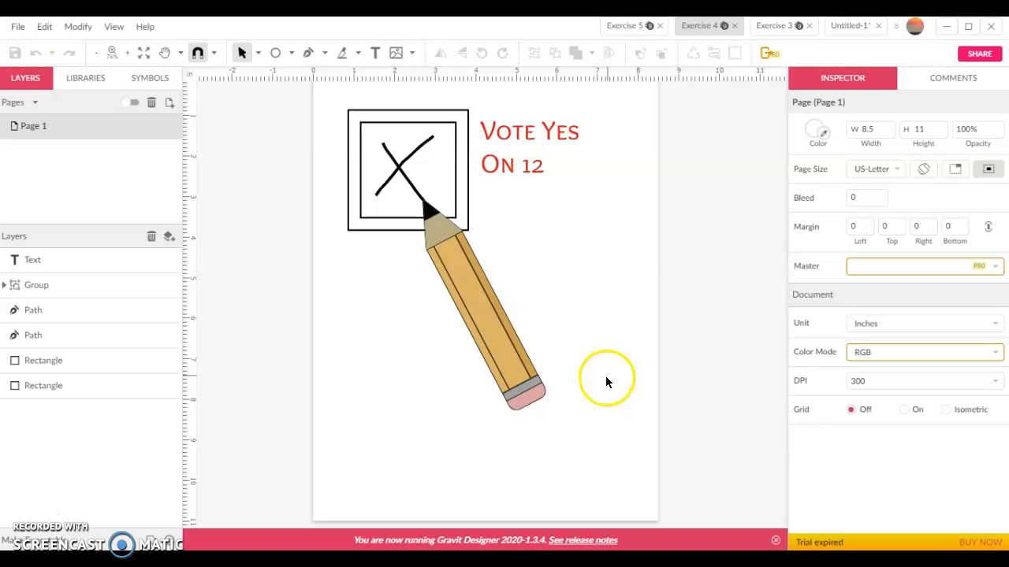
pyautogui.click(630, 26)
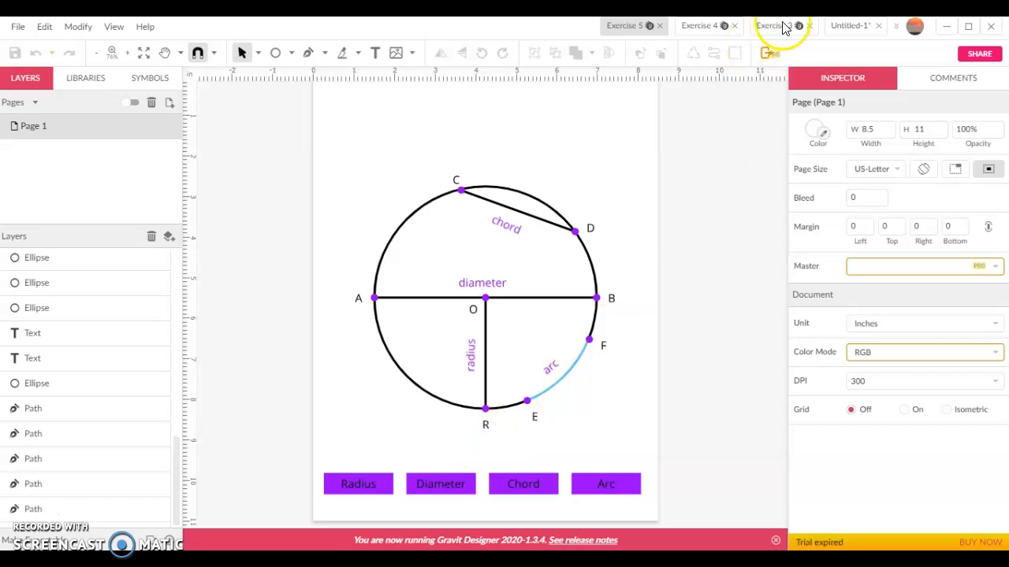
pyautogui.click(847, 26)
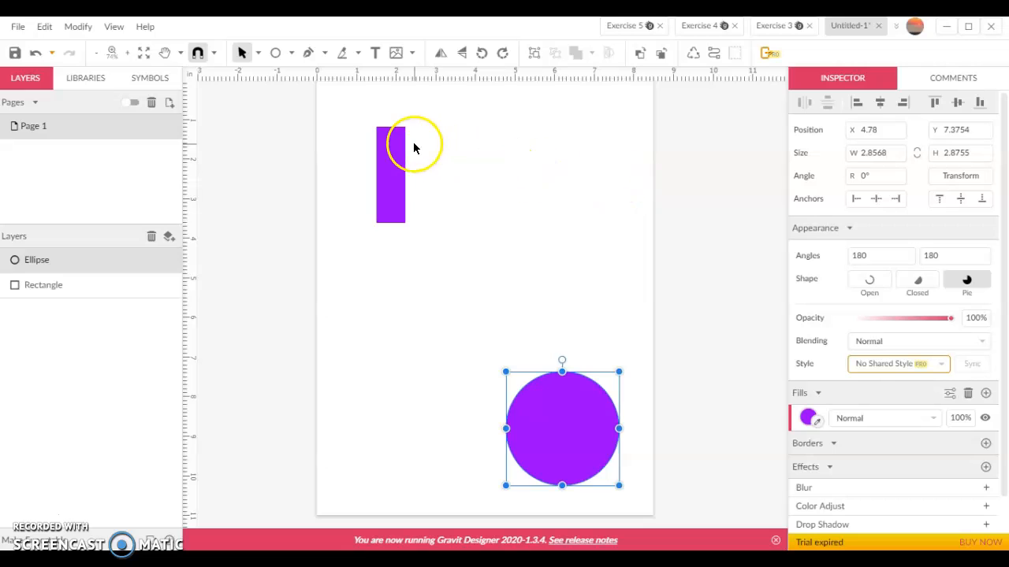
# Duplicate the purple rectangle three times and spread the copies in a row across the page
pyautogui.rightClick(400, 189)
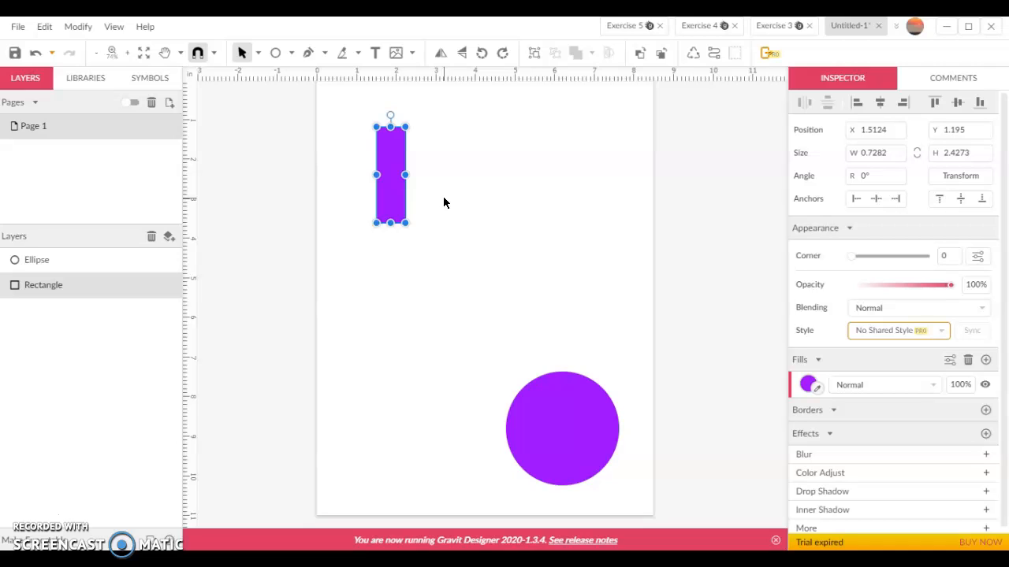
pyautogui.hotkey('ctrl', 'd')
pyautogui.hotkey('ctrl', 'd')
pyautogui.hotkey('ctrl', 'd')
pyautogui.moveTo(402, 200); pyautogui.dragTo(547, 224)
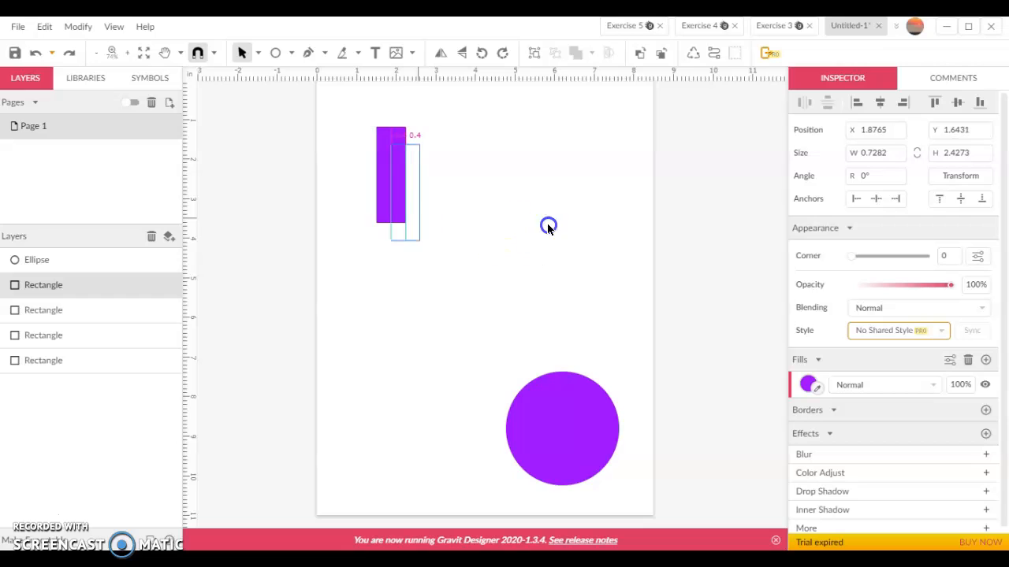
pyautogui.moveTo(607, 179); pyautogui.dragTo(607, 179)
pyautogui.moveTo(400, 180); pyautogui.dragTo(547, 188)
pyautogui.moveTo(400, 186); pyautogui.dragTo(455, 187)
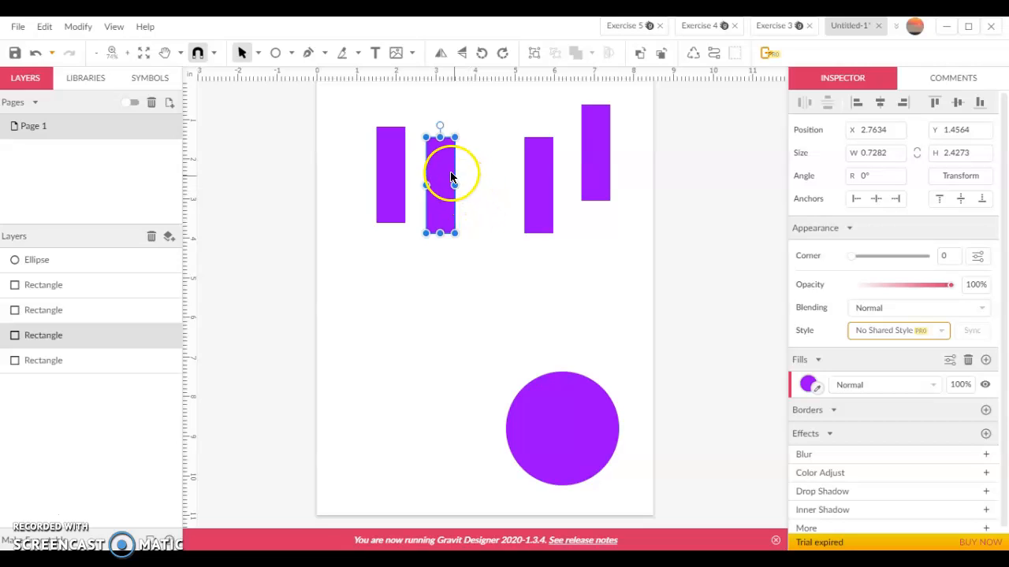
# Select all four rectangles and align them along their bottom edges
pyautogui.moveTo(354, 90); pyautogui.dragTo(621, 237)
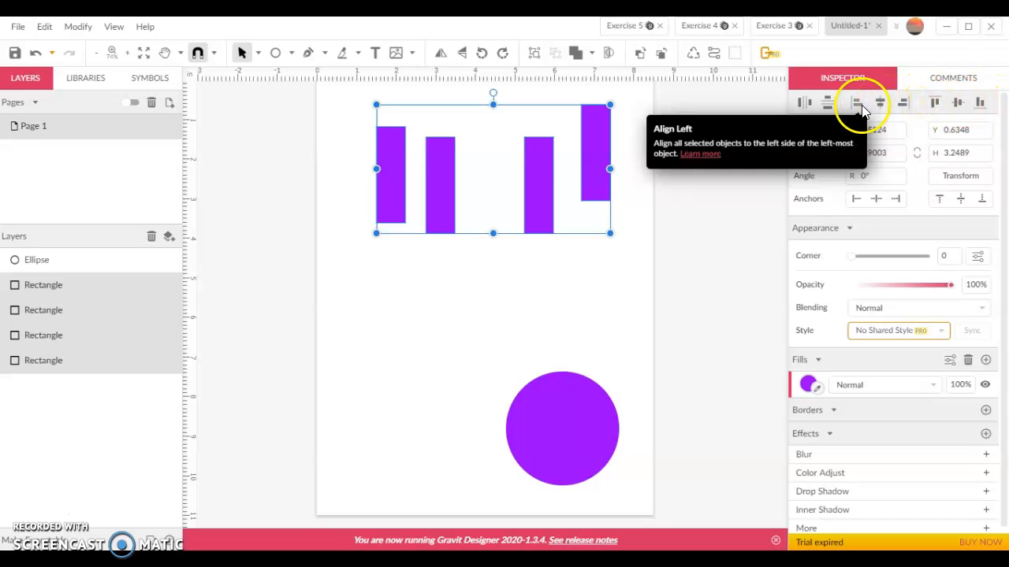
pyautogui.click(980, 105)
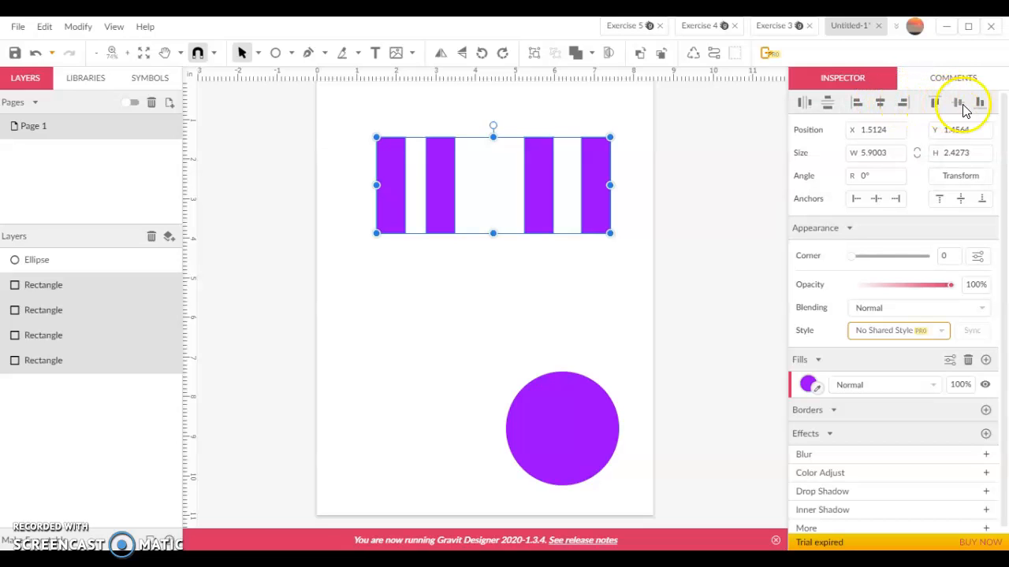
pyautogui.click(880, 103)
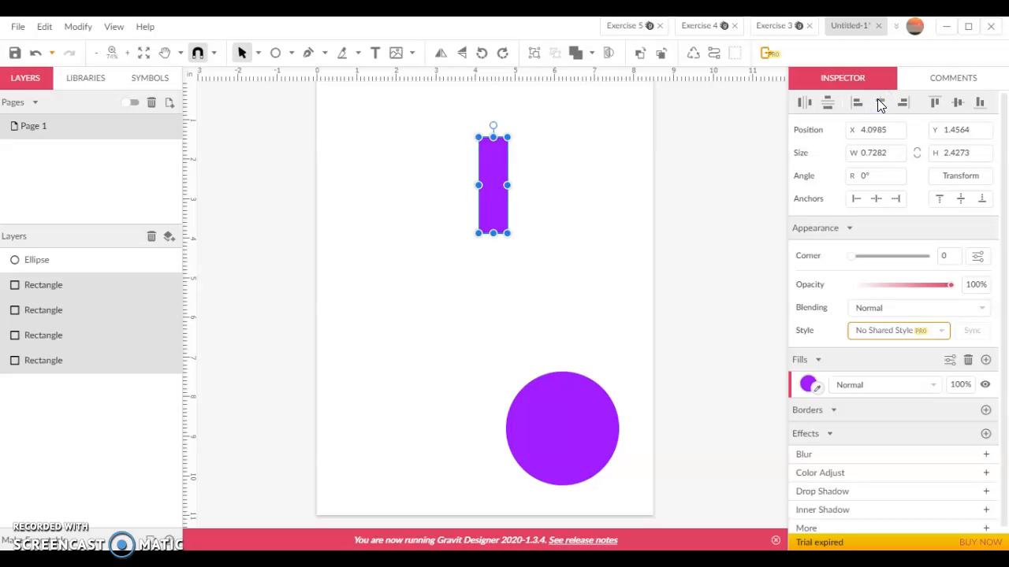
pyautogui.click(36, 53)
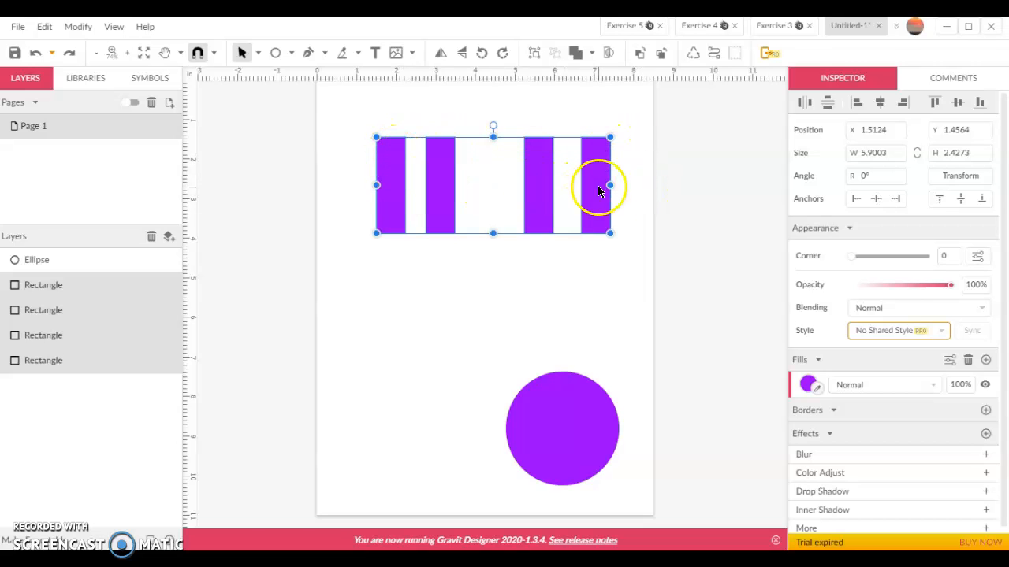
# Move the rectangles leftward into a tighter row near the first one
pyautogui.moveTo(545, 196); pyautogui.dragTo(418, 198)
pyautogui.moveTo(551, 200); pyautogui.dragTo(479, 193)
pyautogui.moveTo(355, 184); pyautogui.dragTo(367, 182)
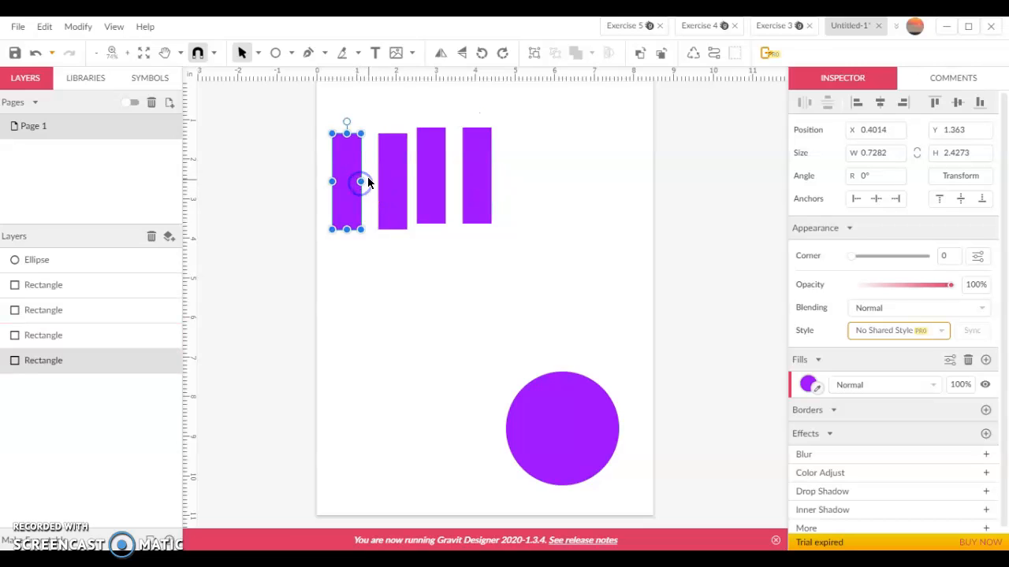
# Select all four rectangles, align their bottoms and distribute them evenly horizontally
pyautogui.moveTo(333, 106); pyautogui.dragTo(541, 239)
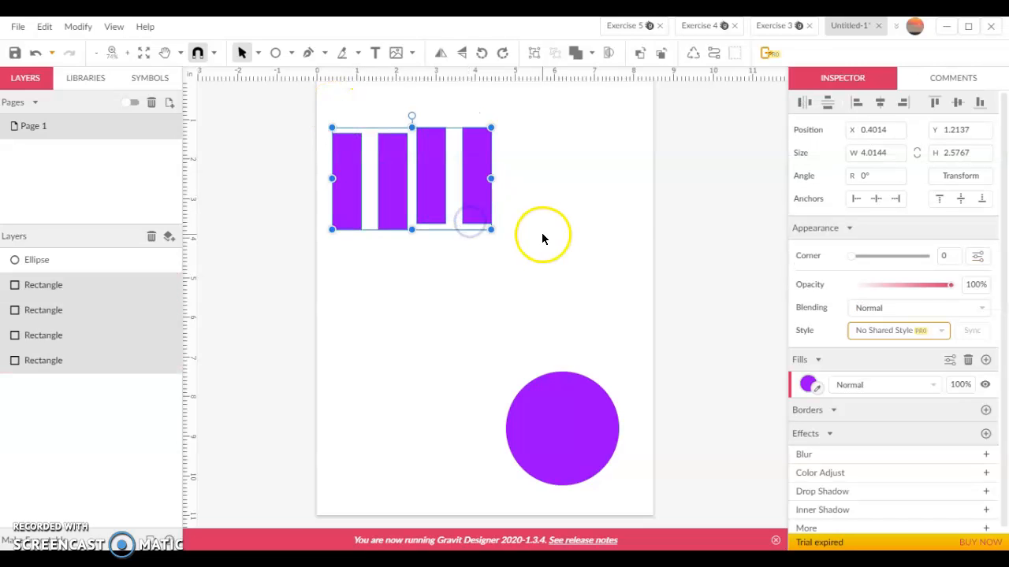
pyautogui.click(978, 102)
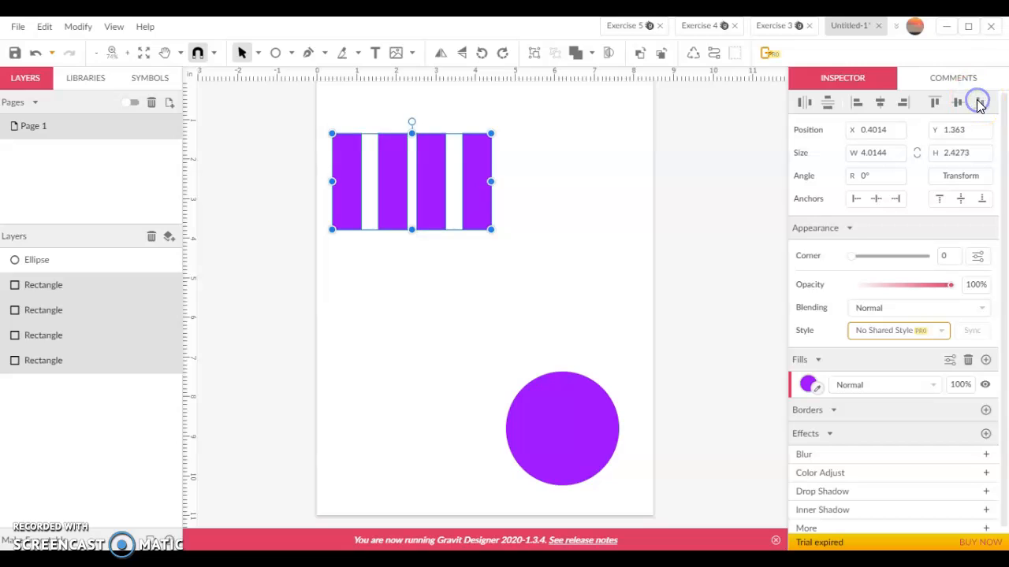
pyautogui.click(808, 103)
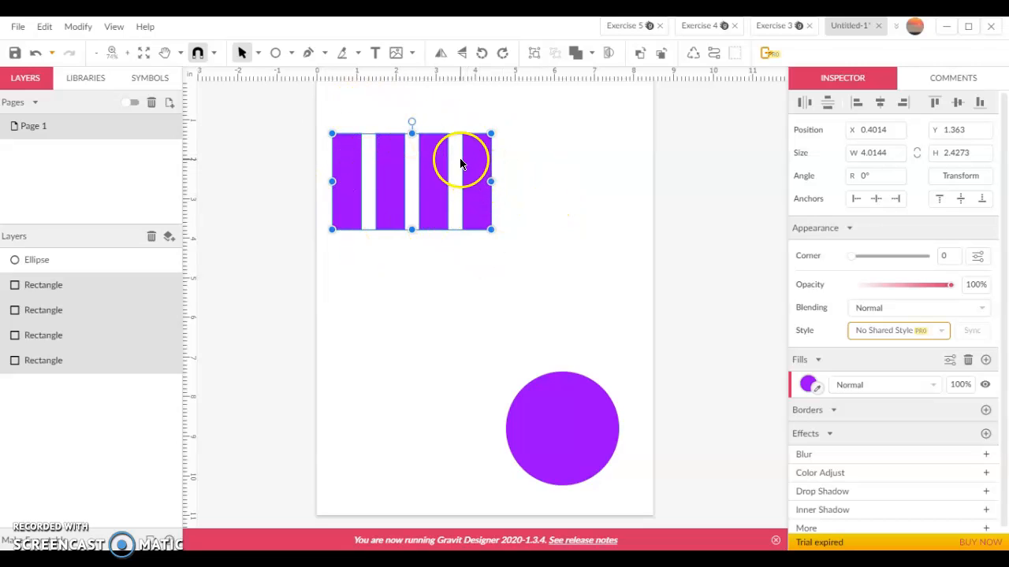
# Select all four rectangles together and group them
pyautogui.click(527, 180)
pyautogui.click(480, 176)
pyautogui.click(439, 174)
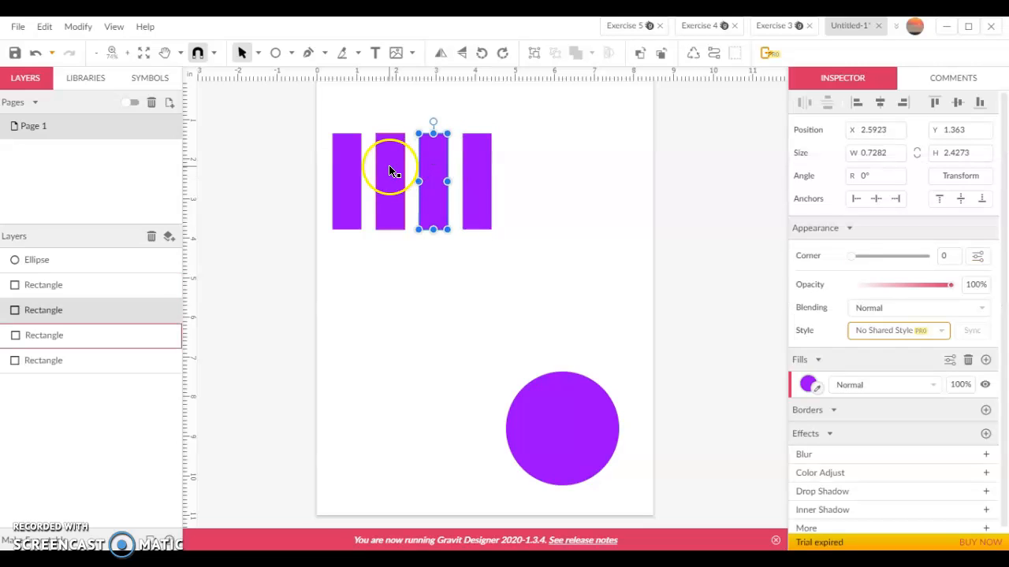
pyautogui.moveTo(516, 234); pyautogui.dragTo(337, 129)
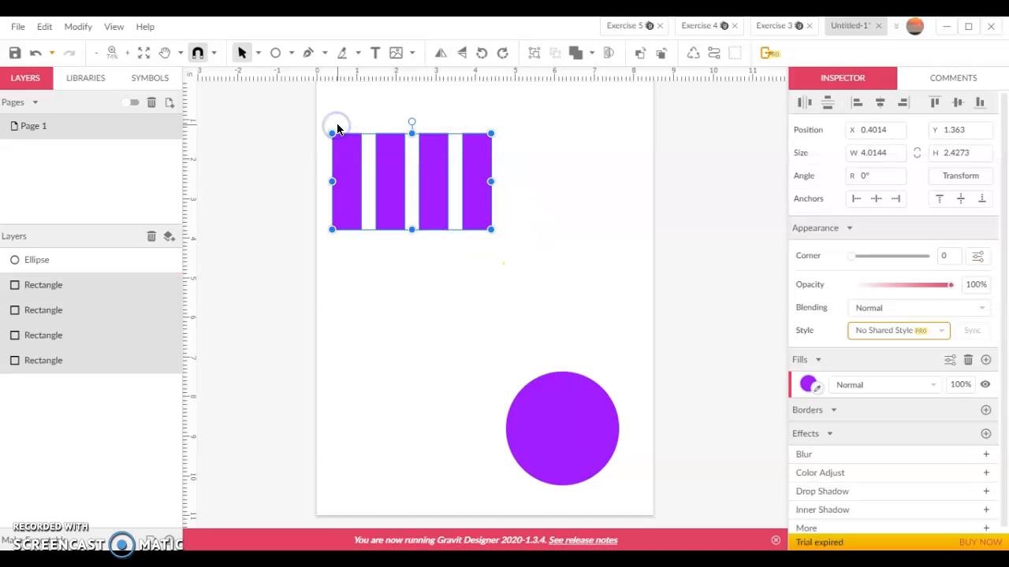
pyautogui.click(533, 52)
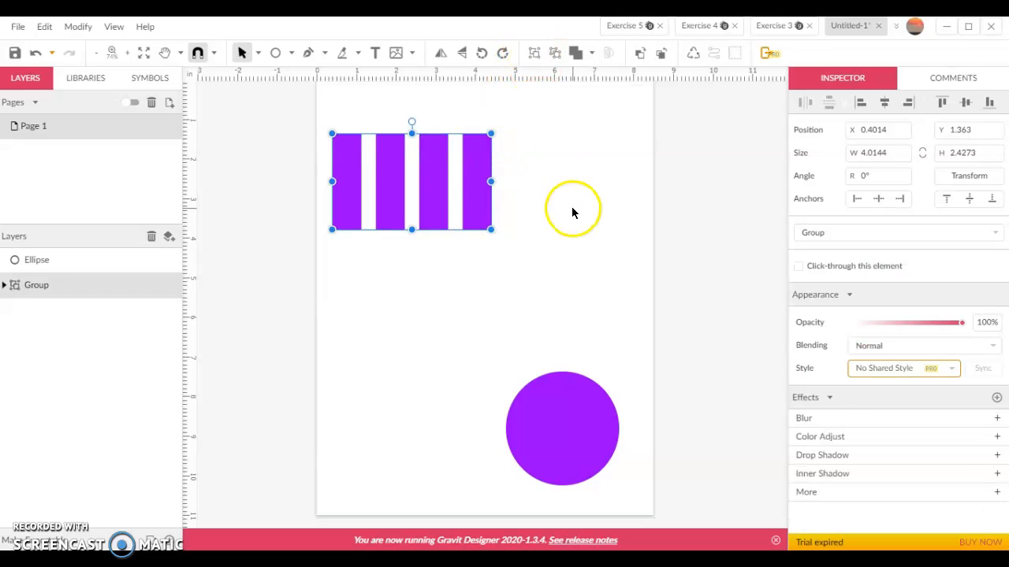
# Move the group of rectangles toward the centre of the page
pyautogui.click(572, 208)
pyautogui.moveTo(473, 210); pyautogui.dragTo(509, 217)
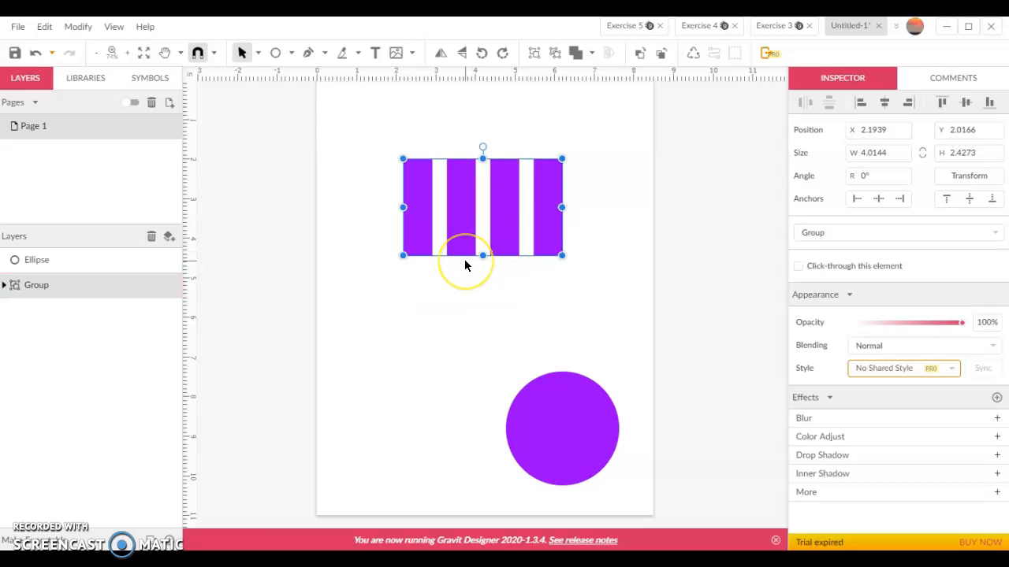
pyautogui.click(478, 170)
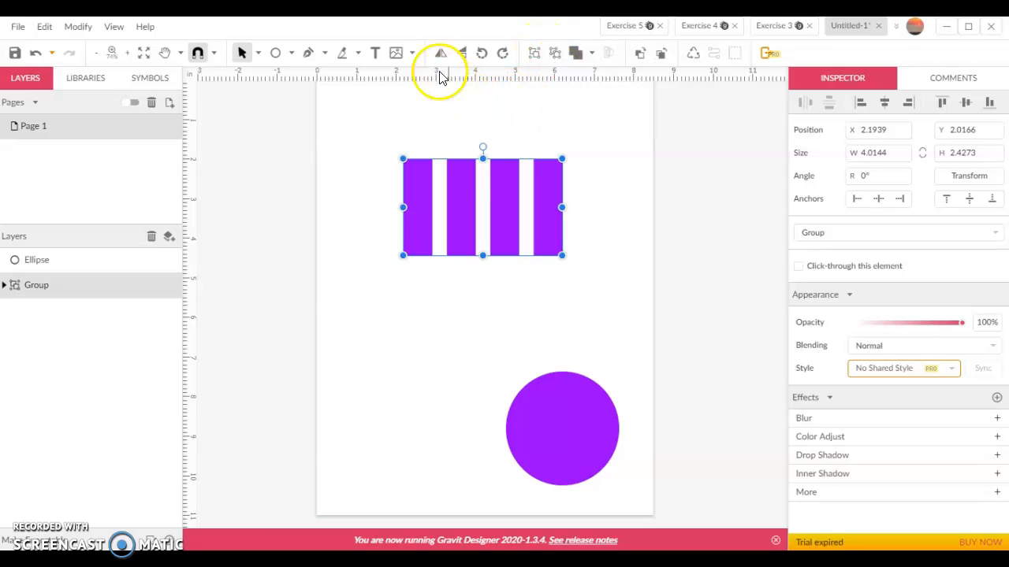
# Create a text box below the rectangles and enter your full name
pyautogui.click(376, 53)
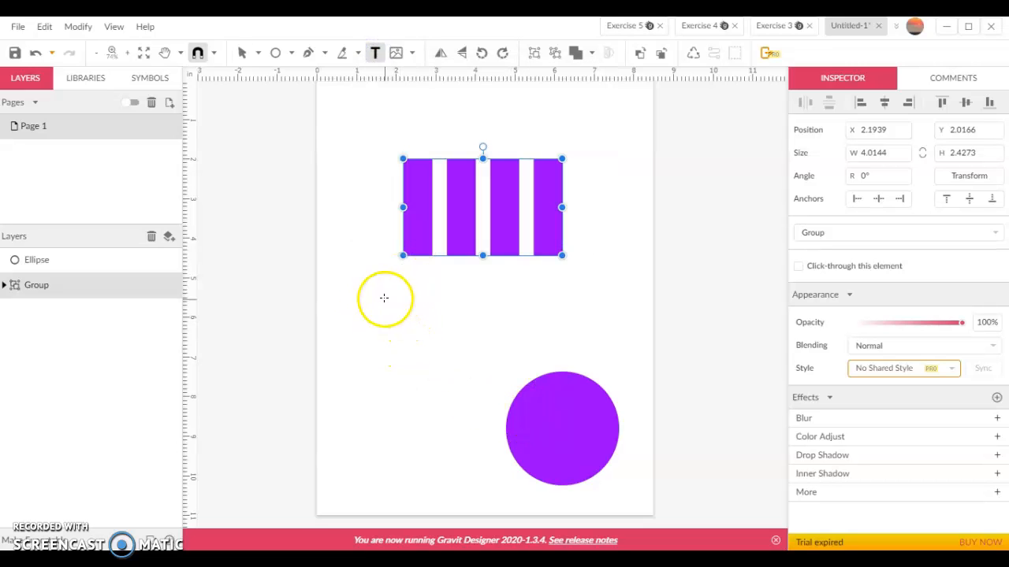
pyautogui.click(535, 354)
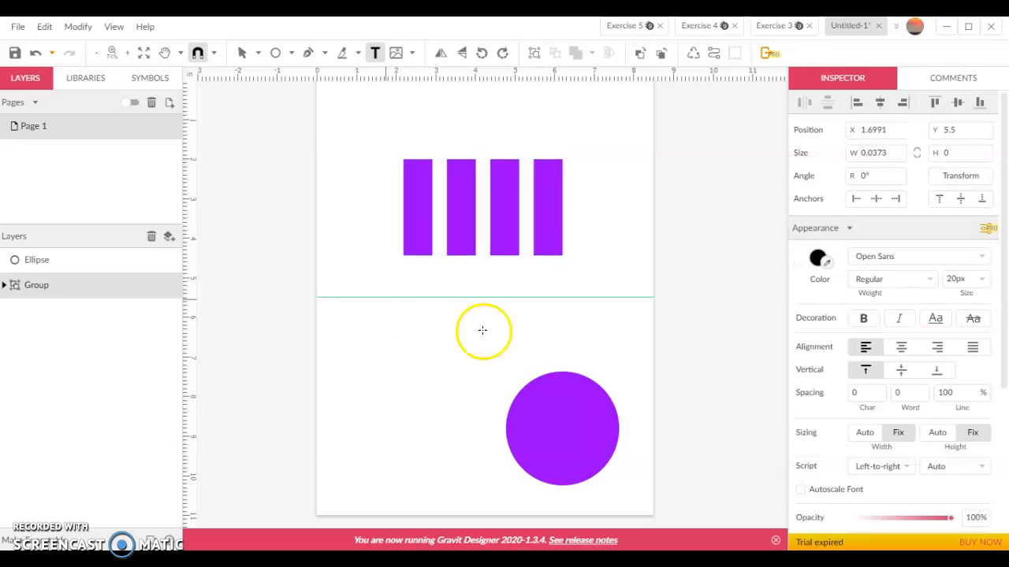
pyautogui.moveTo(482, 330); pyautogui.dragTo(402, 298)
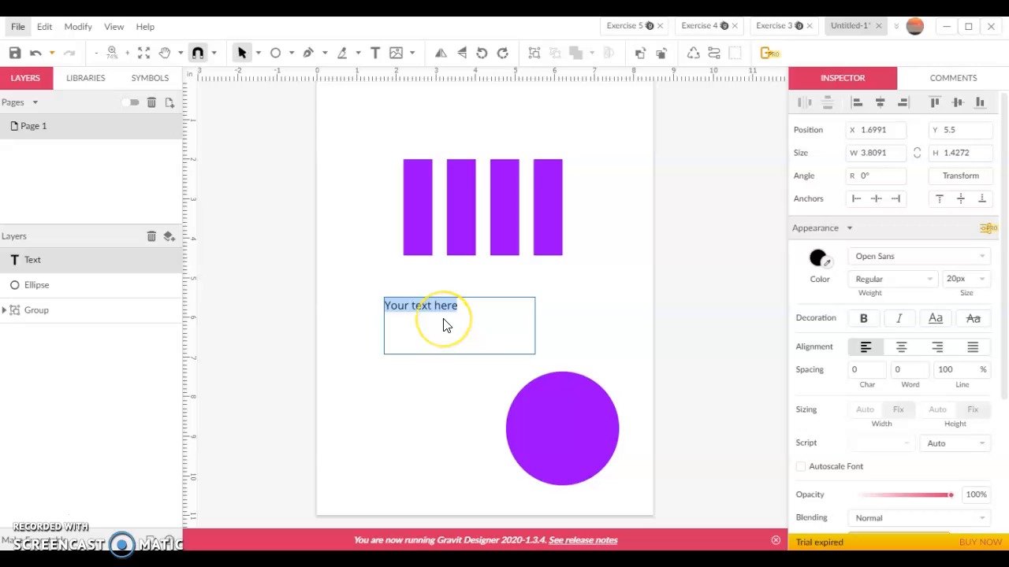
pyautogui.write('Kami')
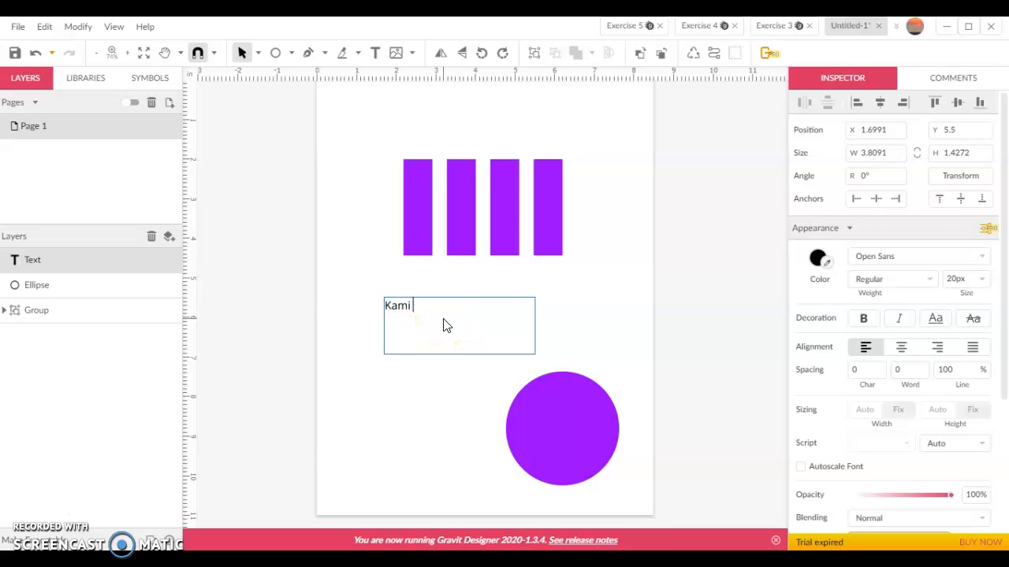
pyautogui.write(' Oldham')
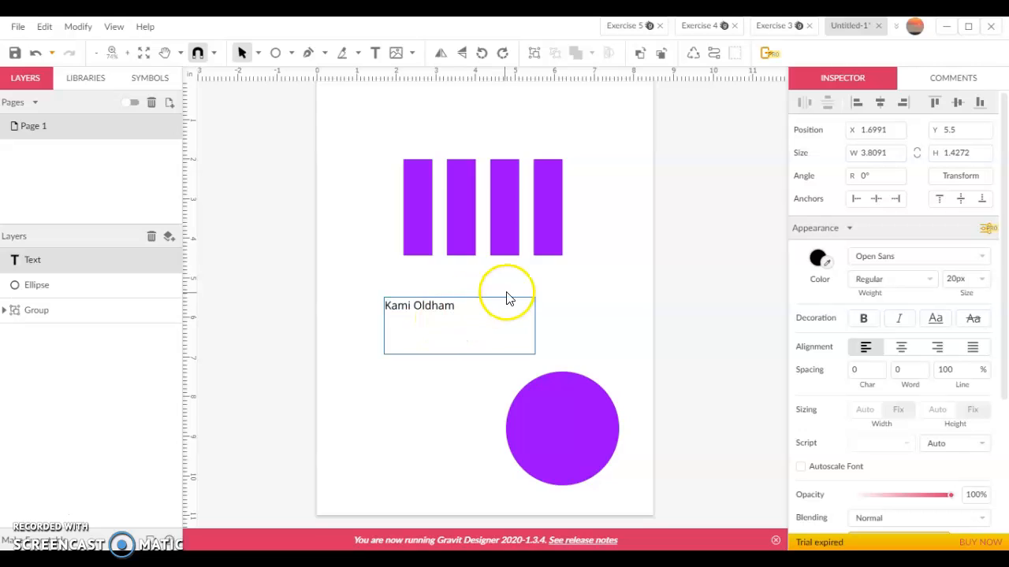
# Set the name text's font to Over the Rainbow
pyautogui.moveTo(462, 308); pyautogui.dragTo(381, 294)
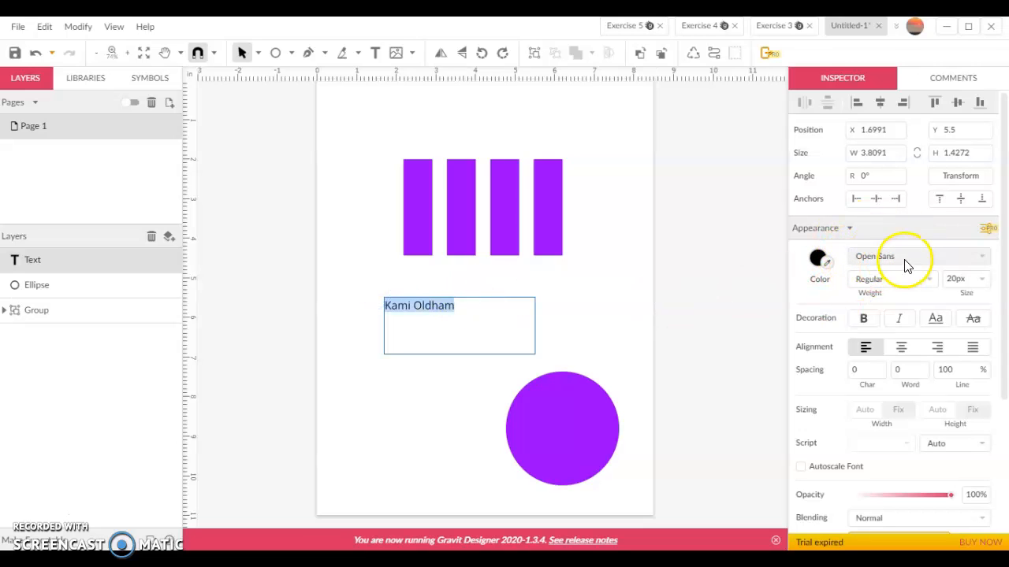
pyautogui.click(985, 255)
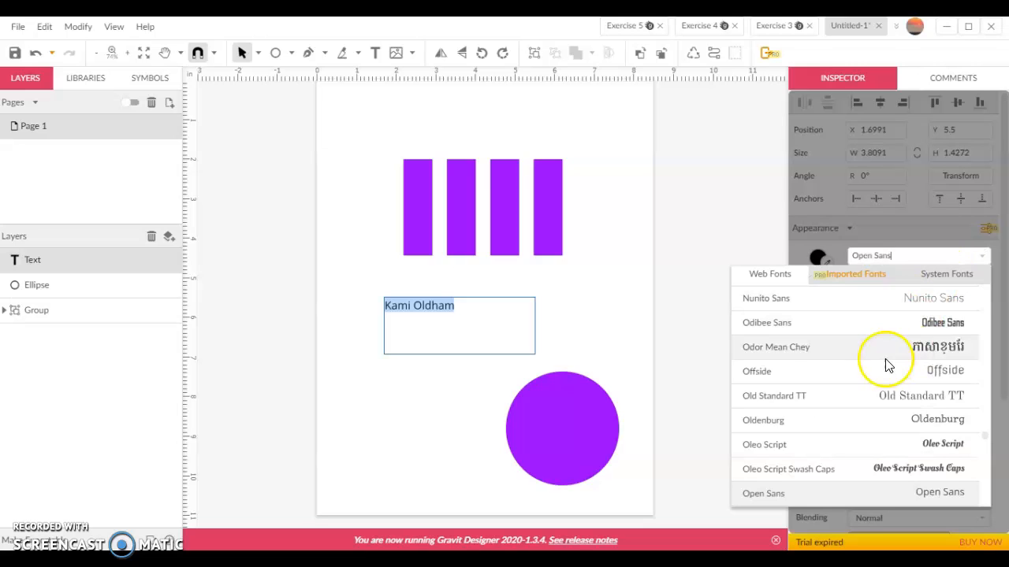
pyautogui.scroll(-3, 895, 365)
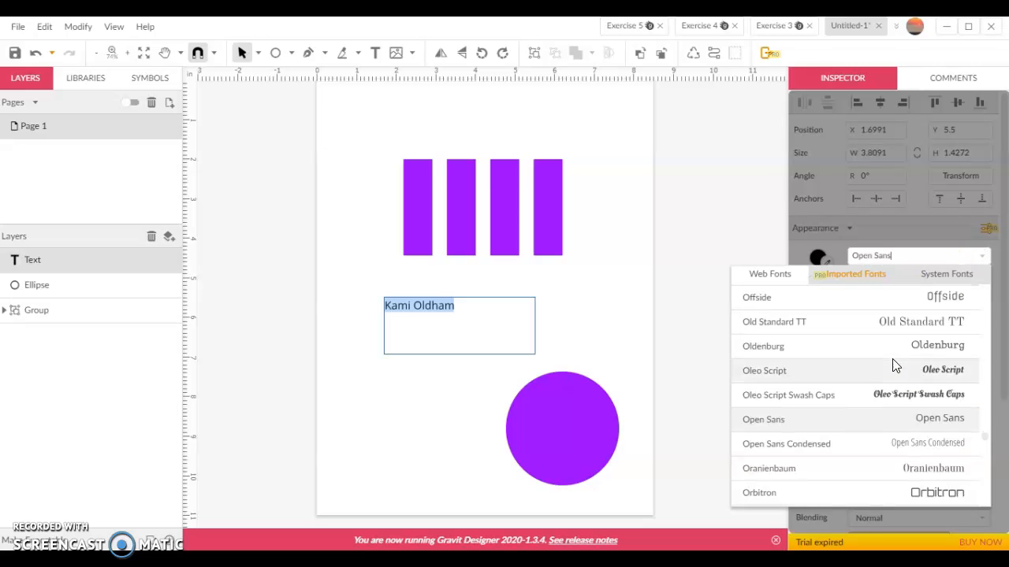
pyautogui.scroll(-9, 896, 365)
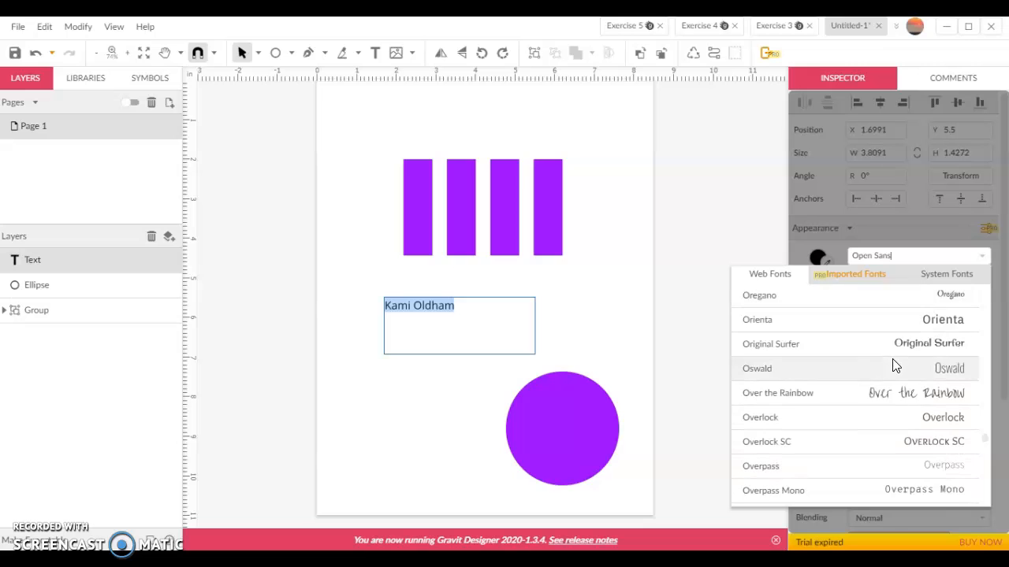
pyautogui.click(906, 394)
pyautogui.click(900, 391)
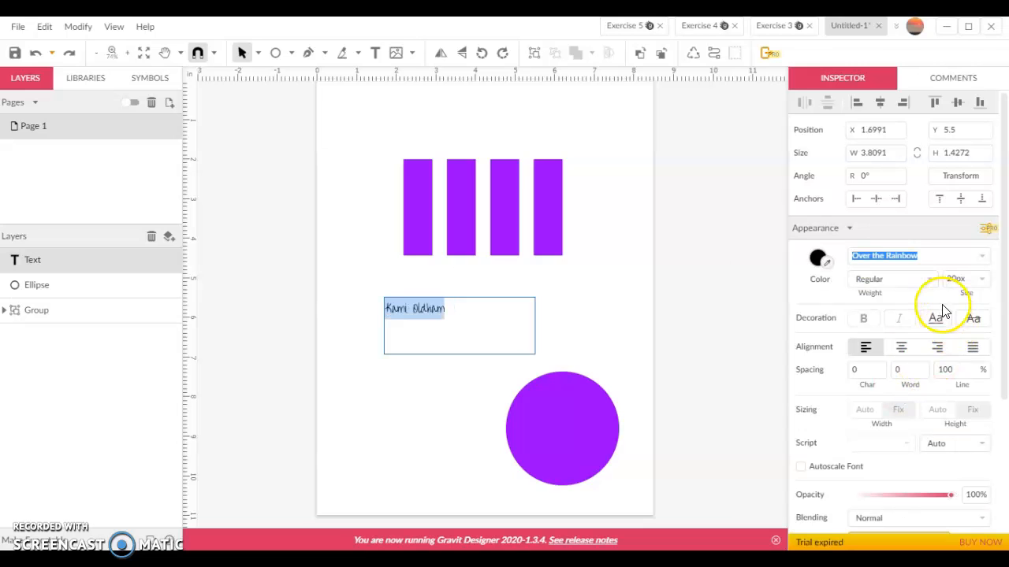
# Set the name text's font size to 60 px
pyautogui.click(977, 280)
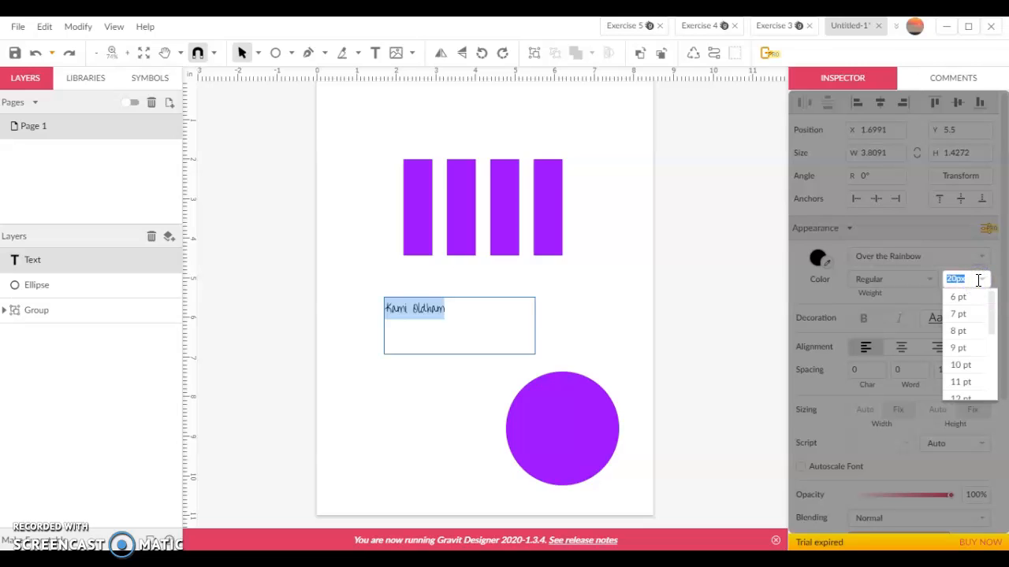
pyautogui.scroll(-5, 971, 361)
pyautogui.click(969, 373)
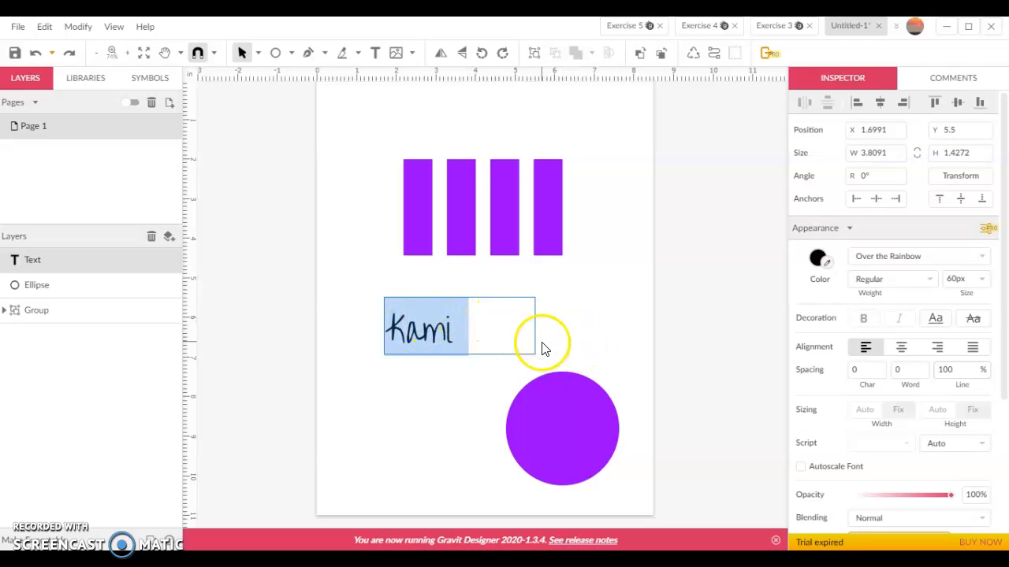
# Widen the text box so the full name fits on one line
pyautogui.click(477, 328)
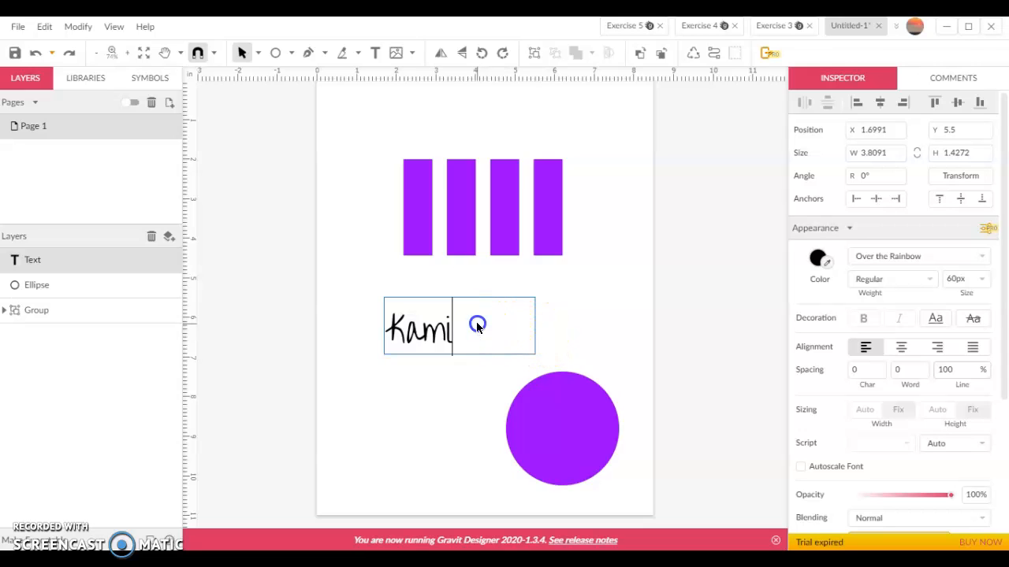
pyautogui.click(413, 325)
pyautogui.click(412, 331)
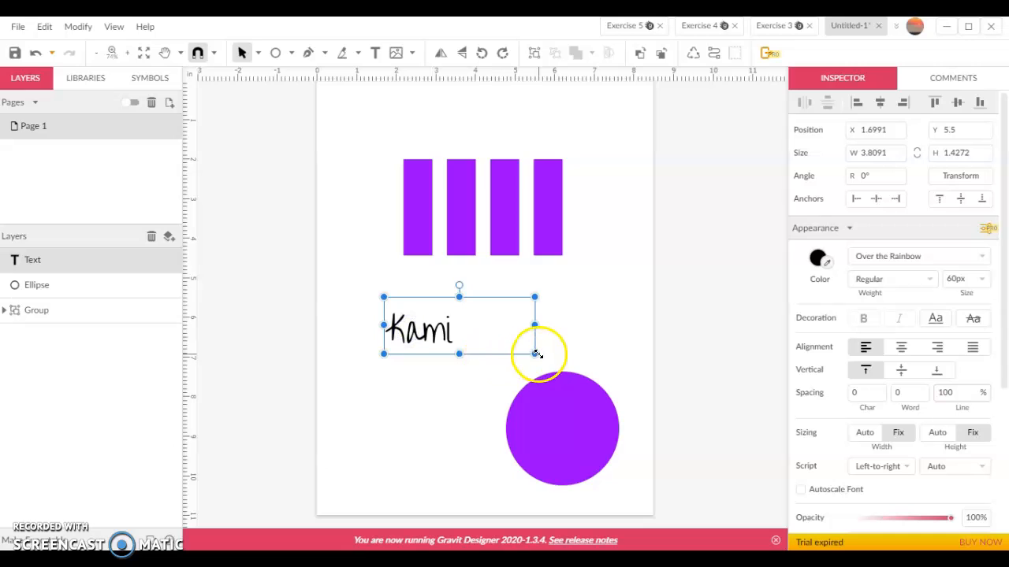
pyautogui.moveTo(534, 354); pyautogui.dragTo(613, 365)
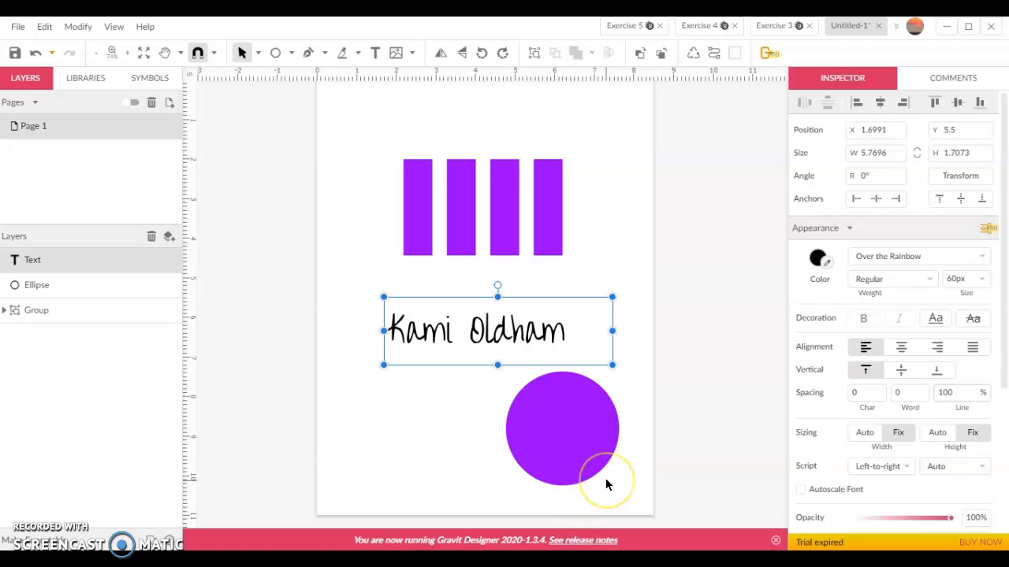
pyautogui.click(467, 434)
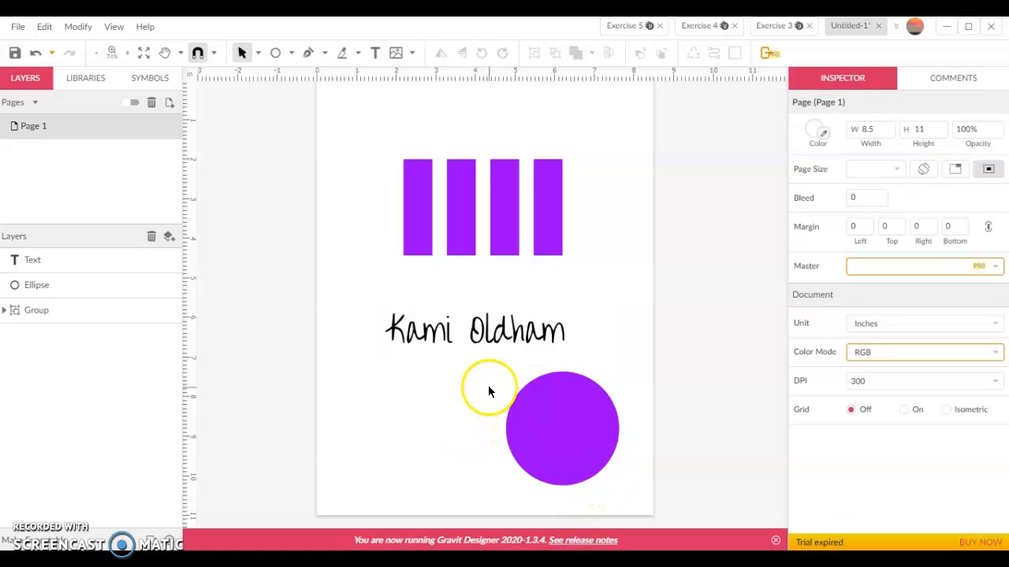
# Move the purple circle to the left and slice it horizontally in half with the Knife tool
pyautogui.click(549, 397)
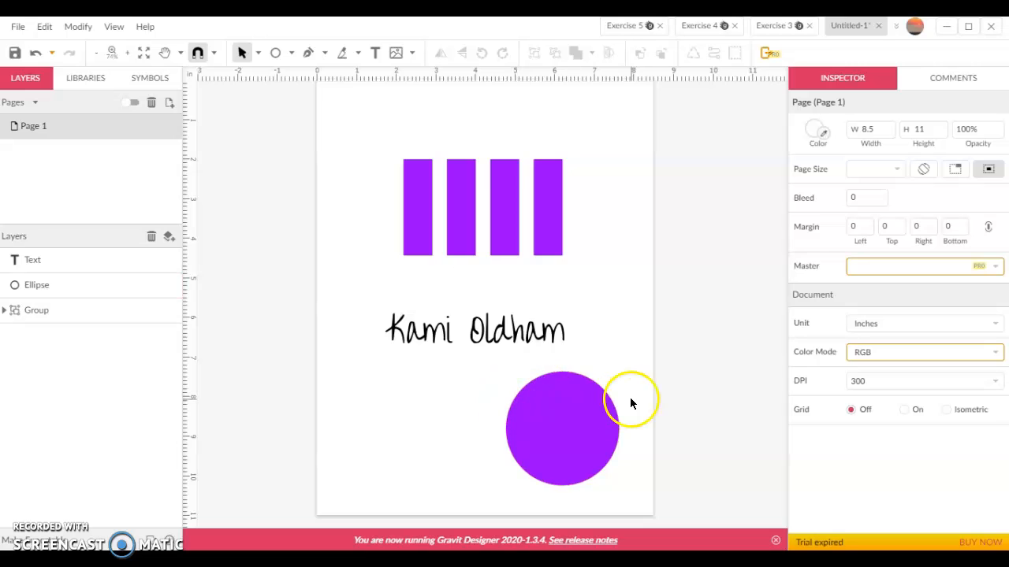
pyautogui.moveTo(586, 423); pyautogui.dragTo(513, 426)
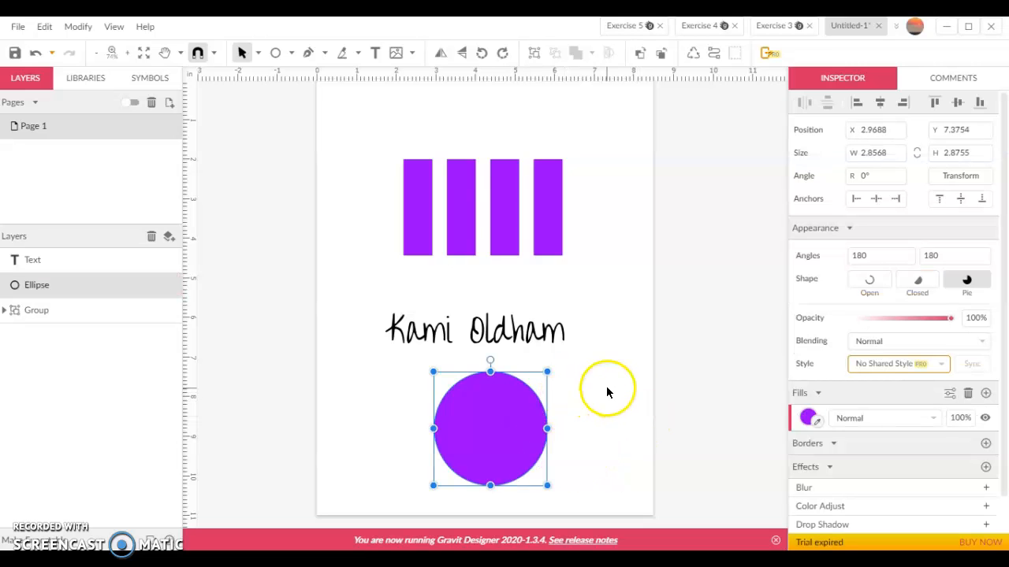
pyautogui.click(344, 62)
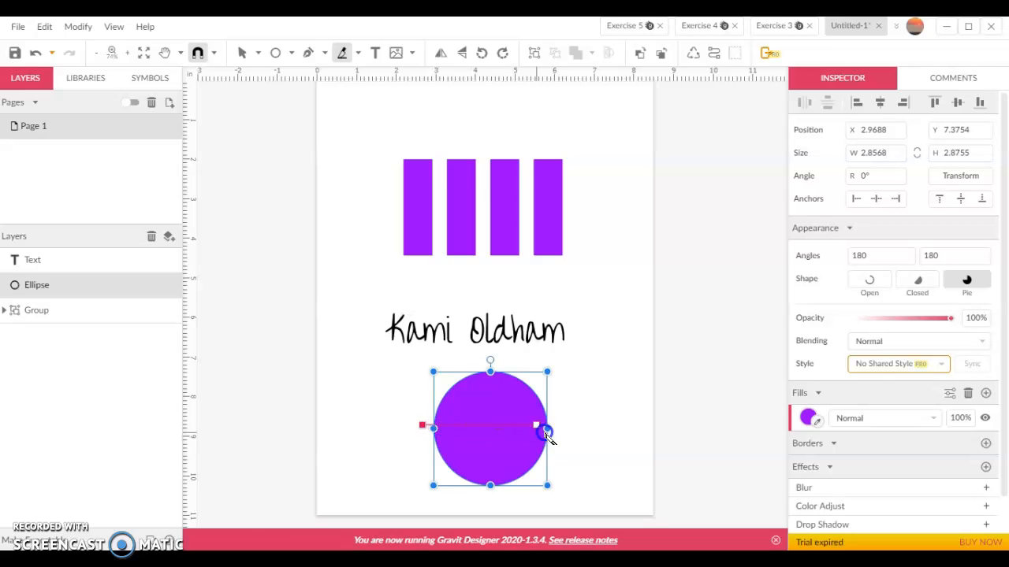
pyautogui.moveTo(564, 434); pyautogui.dragTo(564, 434)
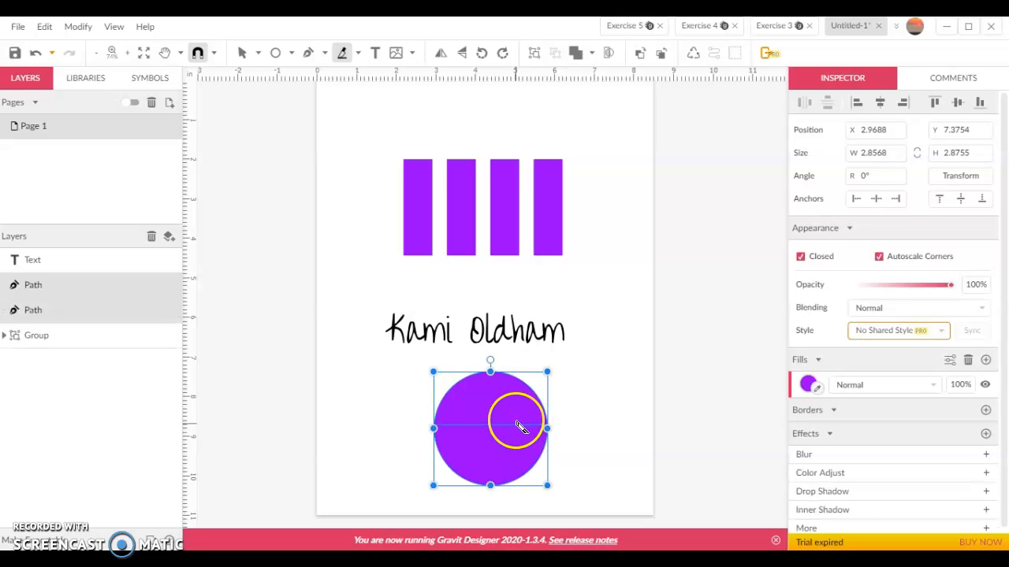
# Move the top half of the sliced circle off to the right
pyautogui.click(242, 52)
pyautogui.moveTo(503, 396)
pyautogui.mouseDown()
pyautogui.moveTo(569, 412)
pyautogui.moveTo(493, 396)
pyautogui.mouseUp()
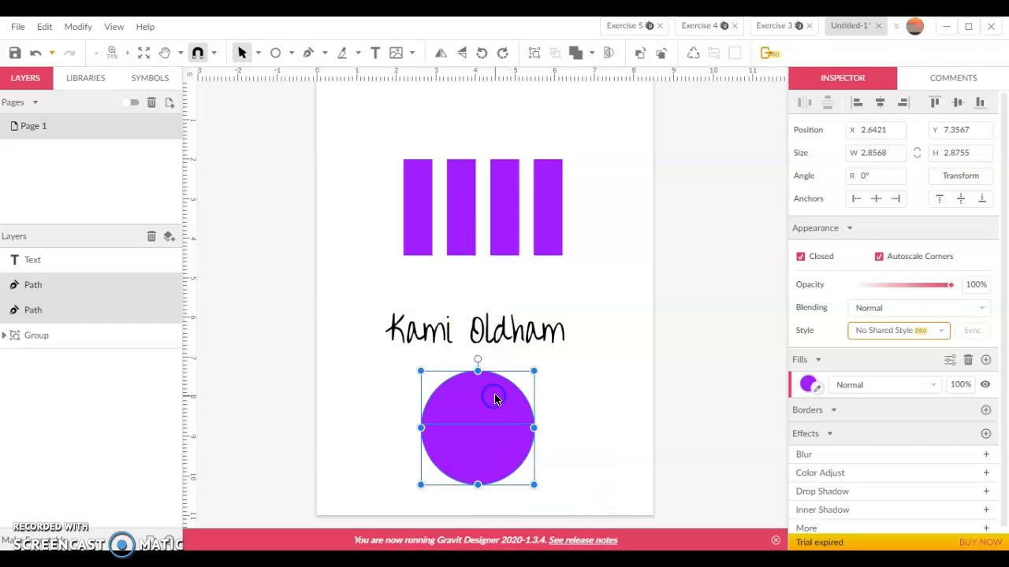
pyautogui.click(621, 407)
pyautogui.click(489, 400)
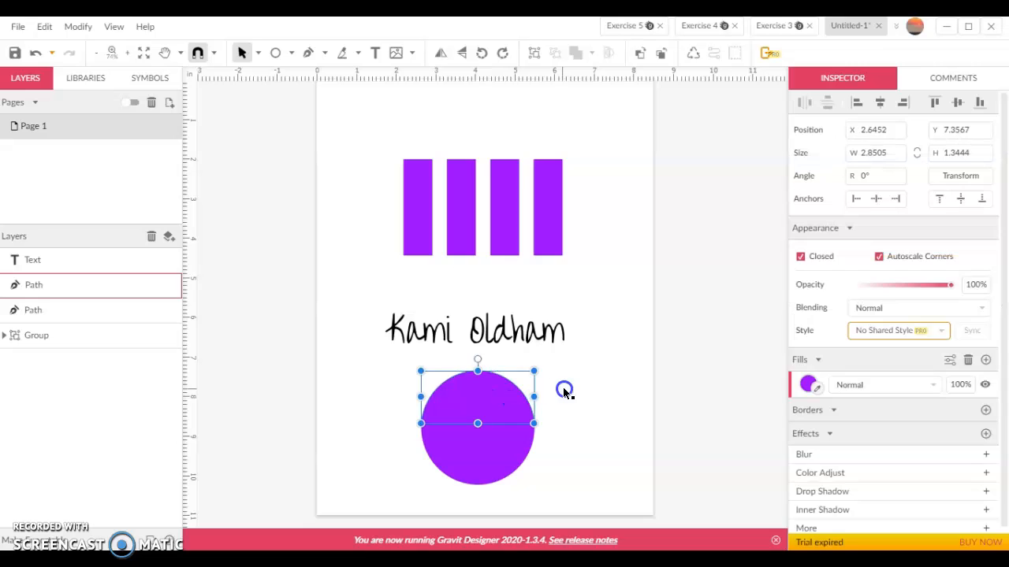
pyautogui.moveTo(507, 405); pyautogui.dragTo(575, 406)
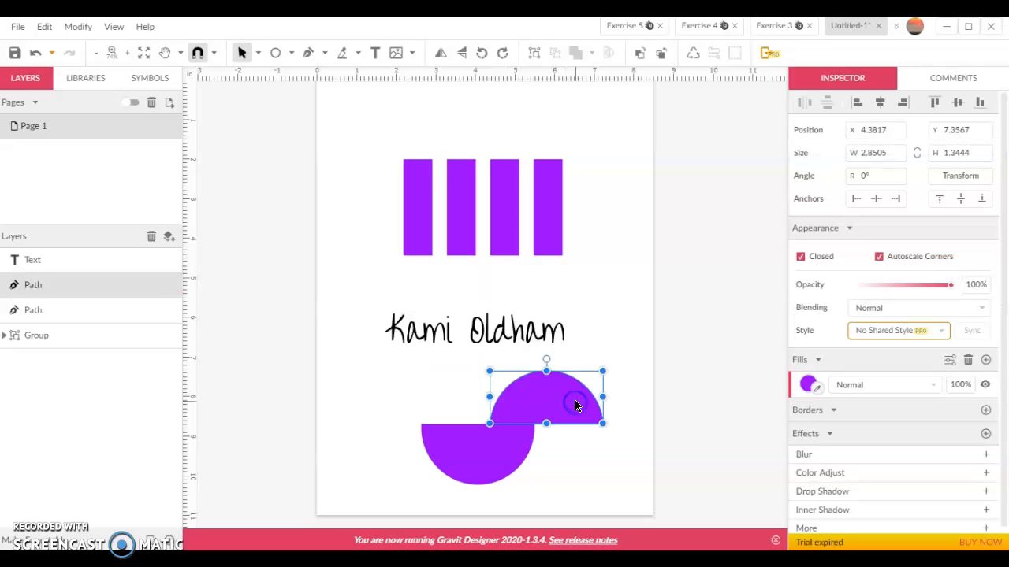
# Rotate the bottom half about 90 degrees so its flat edge faces right
pyautogui.click(414, 447)
pyautogui.moveTo(438, 459)
pyautogui.mouseDown()
pyautogui.moveTo(409, 444)
pyautogui.moveTo(431, 455)
pyautogui.mouseUp()
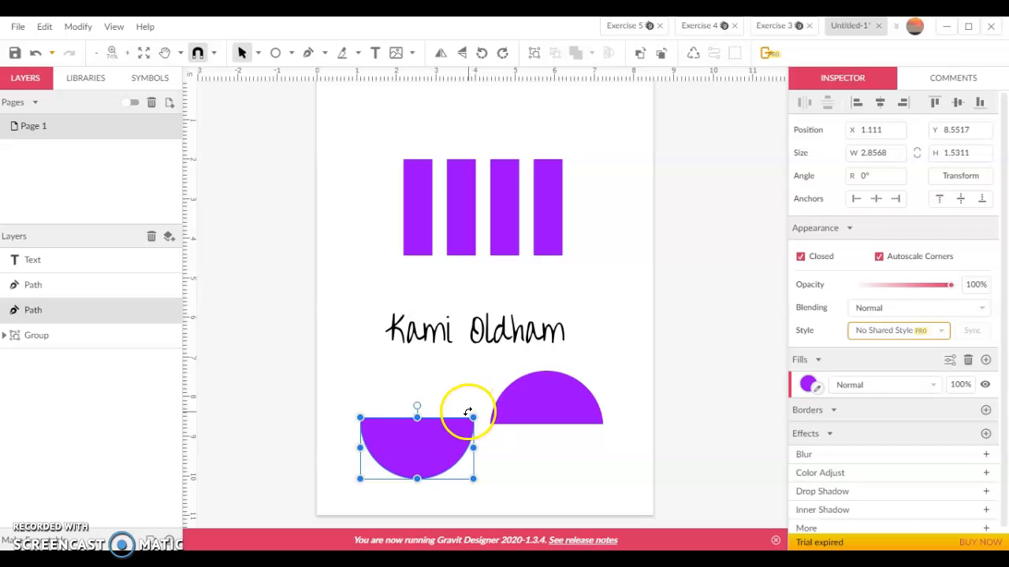
pyautogui.moveTo(471, 410); pyautogui.dragTo(441, 480)
pyautogui.rightClick(431, 453)
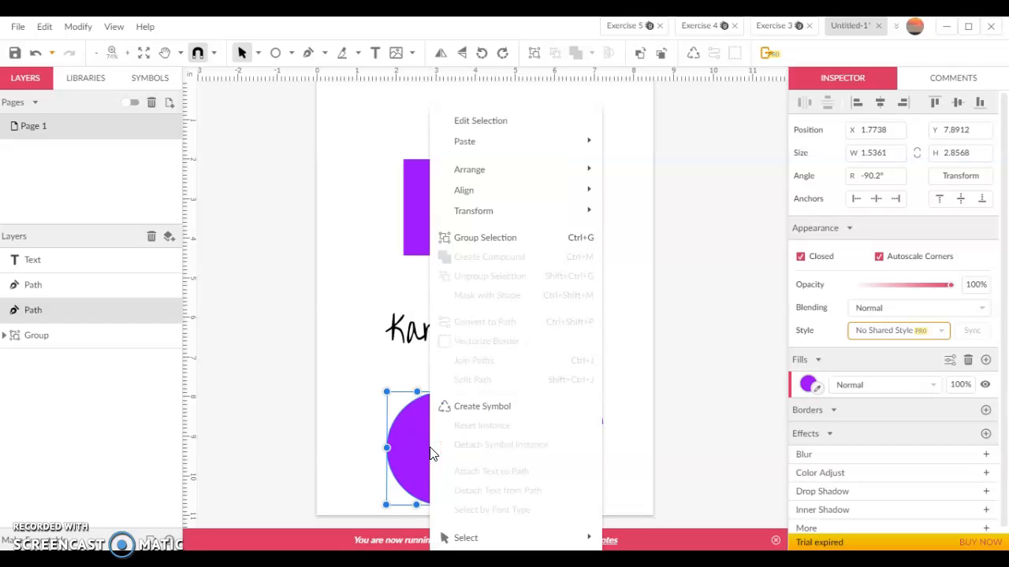
pyautogui.moveTo(526, 196)
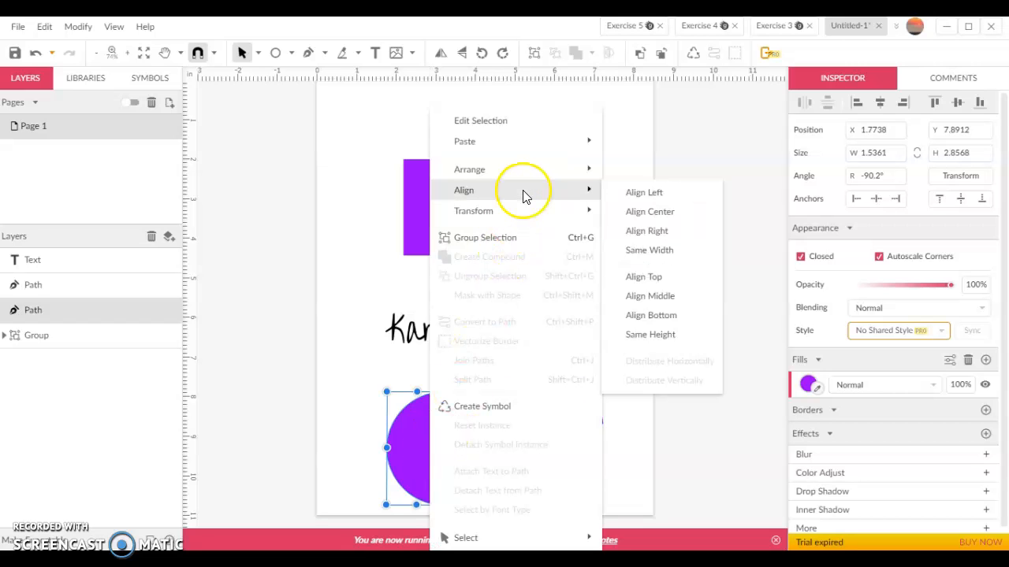
pyautogui.click(526, 215)
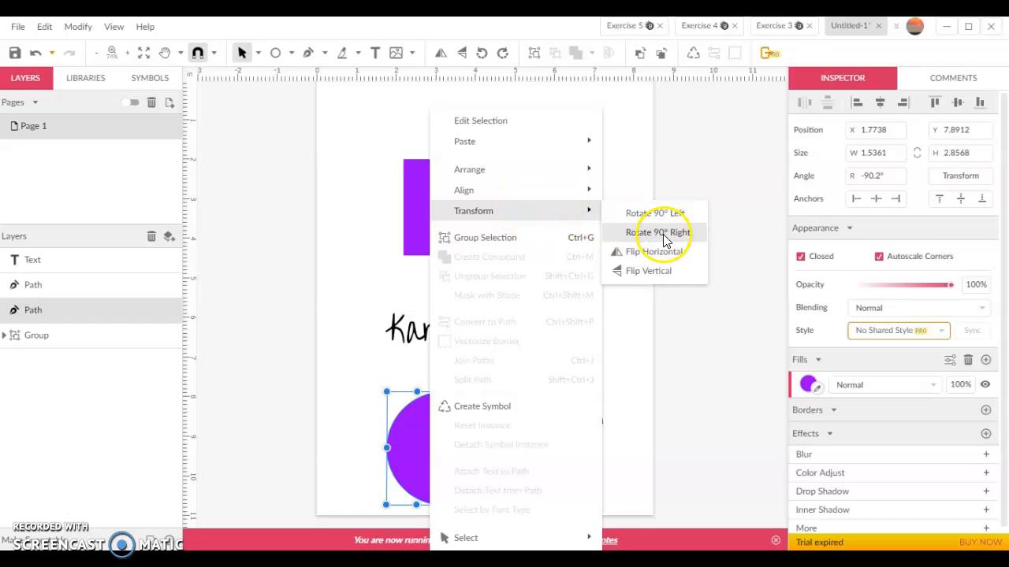
pyautogui.click(631, 337)
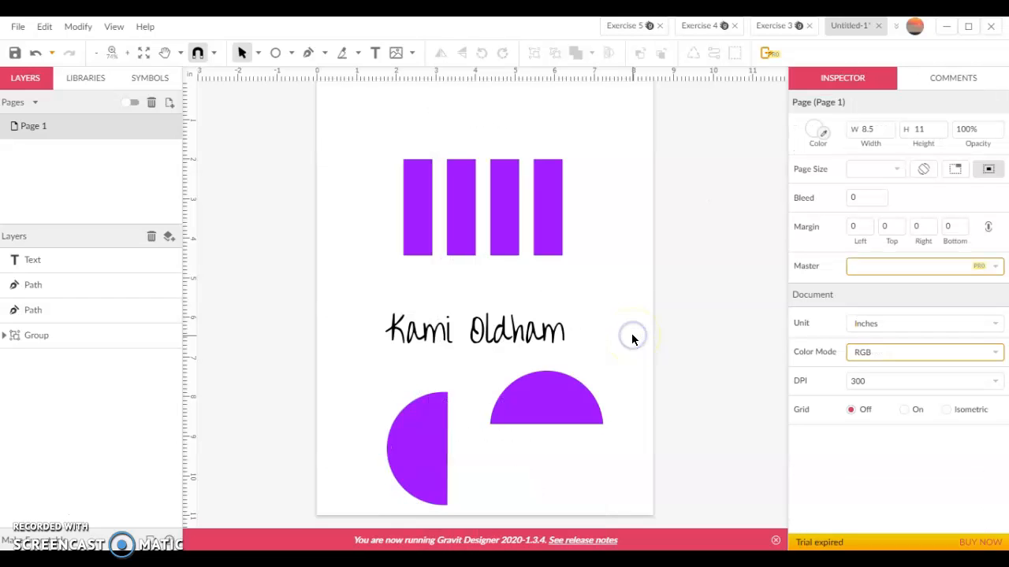
# Add a node at the middle of the rotated half-circle's flat edge and pull it inward to form a notch
pyautogui.click(571, 410)
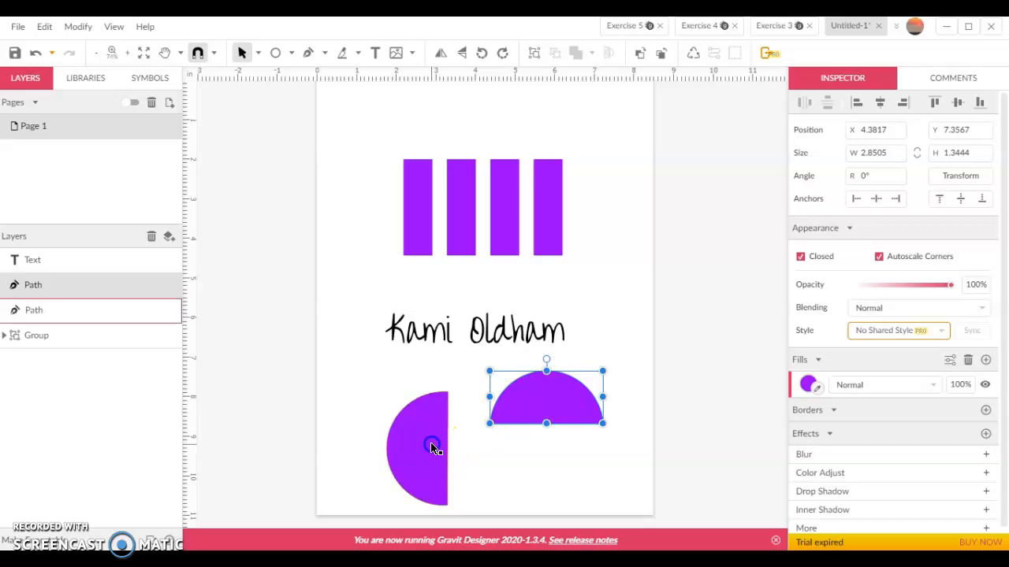
pyautogui.click(430, 477)
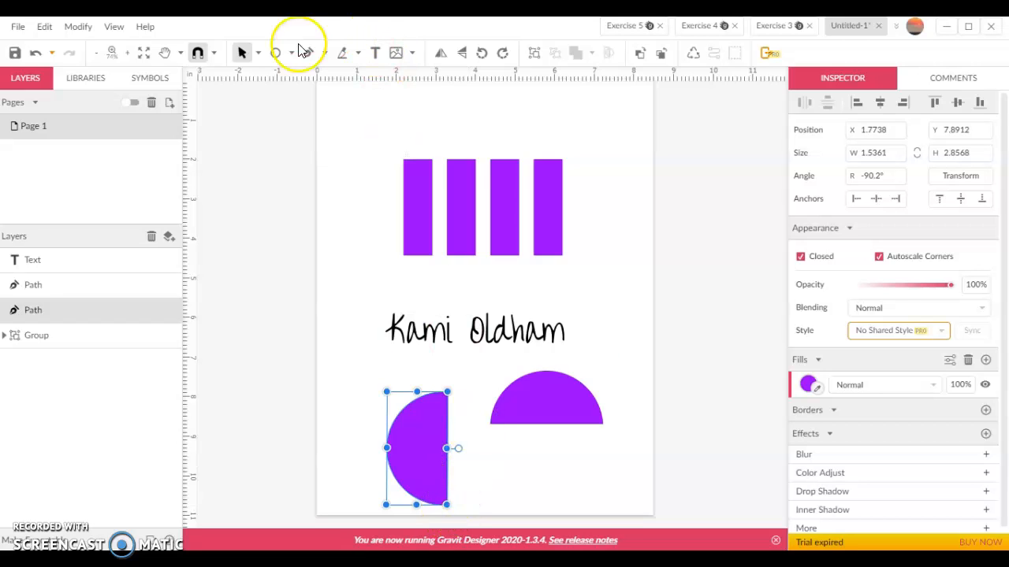
pyautogui.click(258, 53)
pyautogui.click(263, 94)
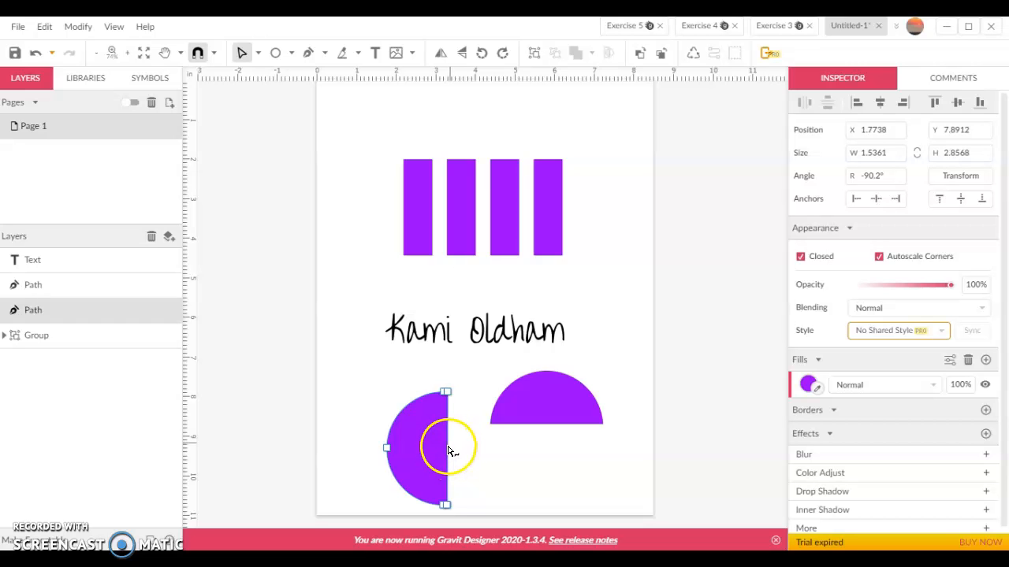
pyautogui.doubleClick(447, 449)
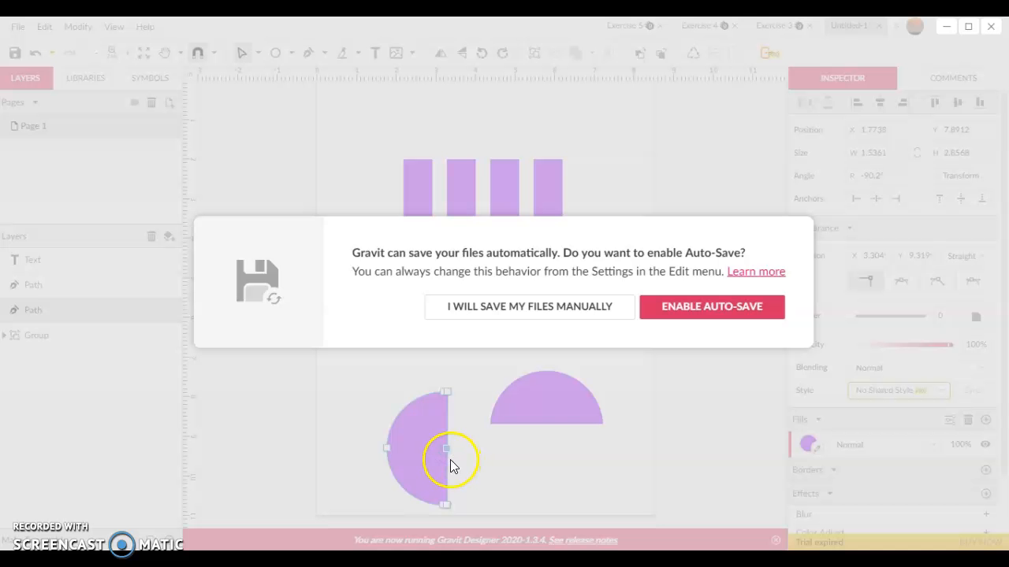
pyautogui.click(571, 310)
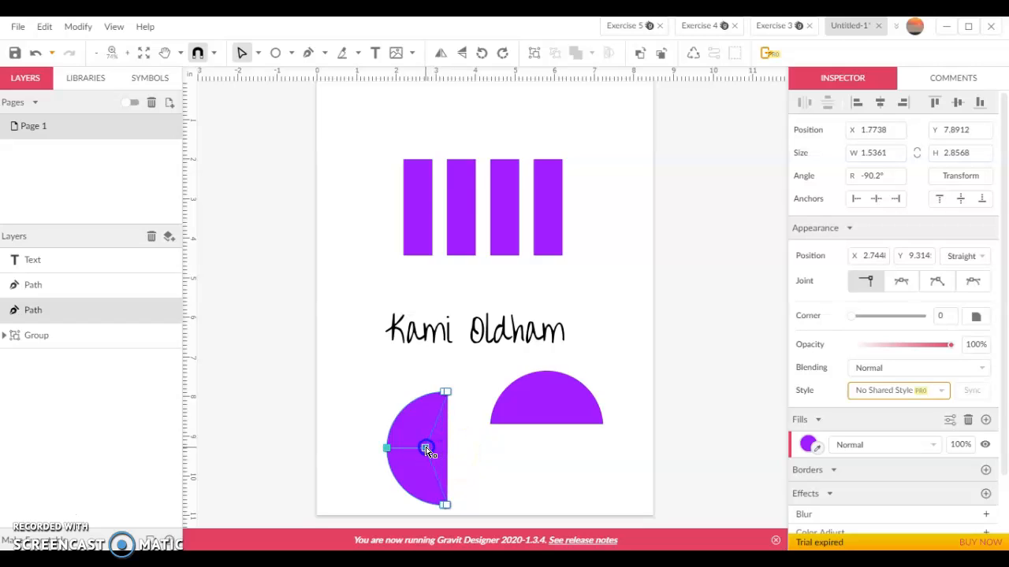
pyautogui.moveTo(421, 448); pyautogui.dragTo(419, 449)
pyautogui.click(517, 462)
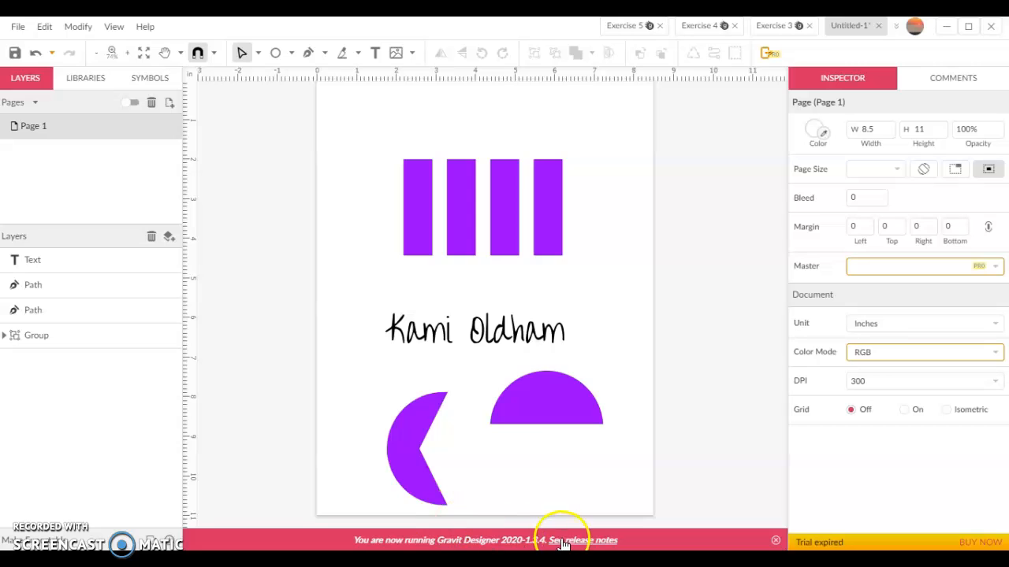
# Set the inner node's joint type to Mirrored to curve the shape into a crescent
pyautogui.click(425, 455)
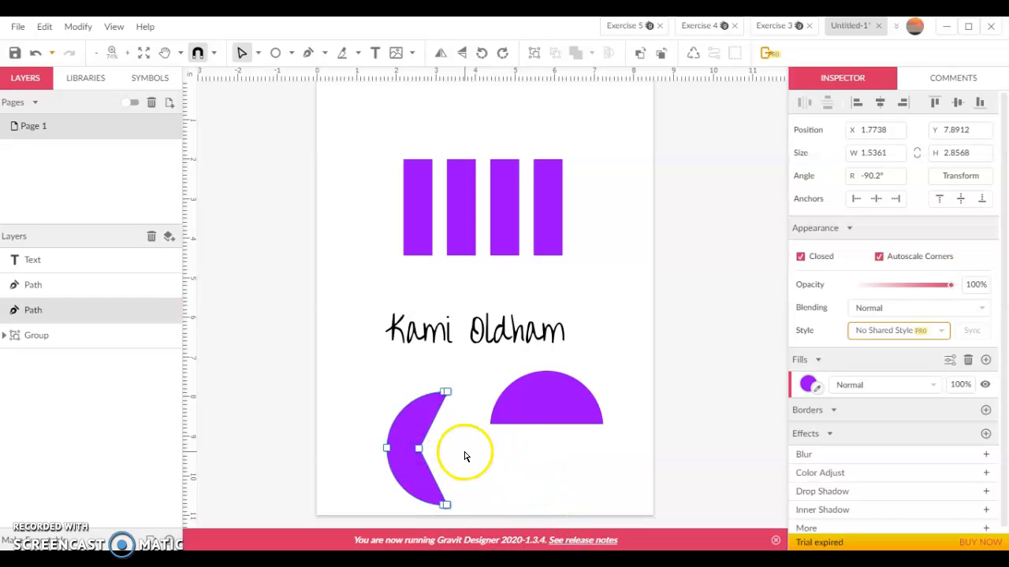
pyautogui.click(418, 449)
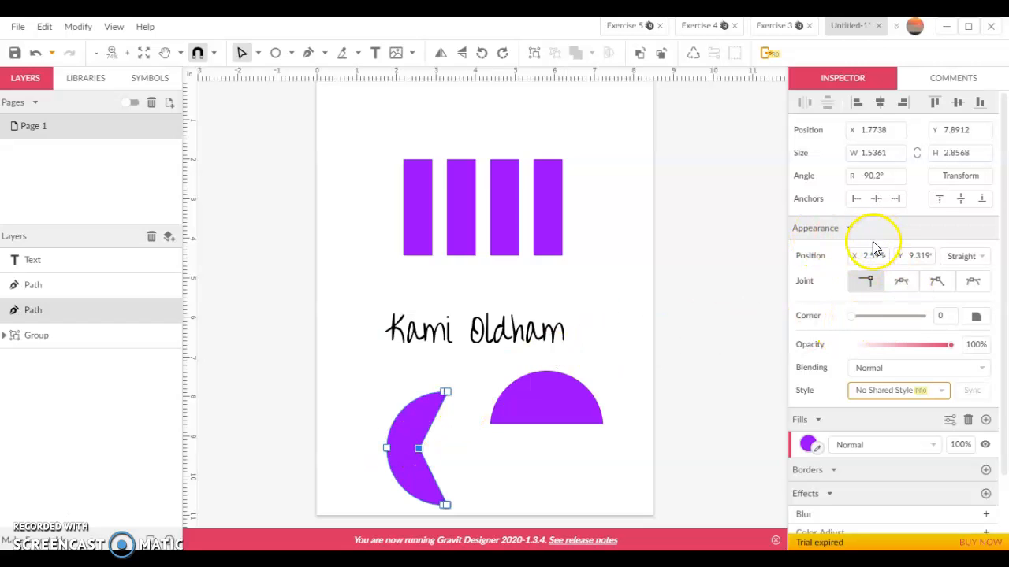
pyautogui.click(903, 281)
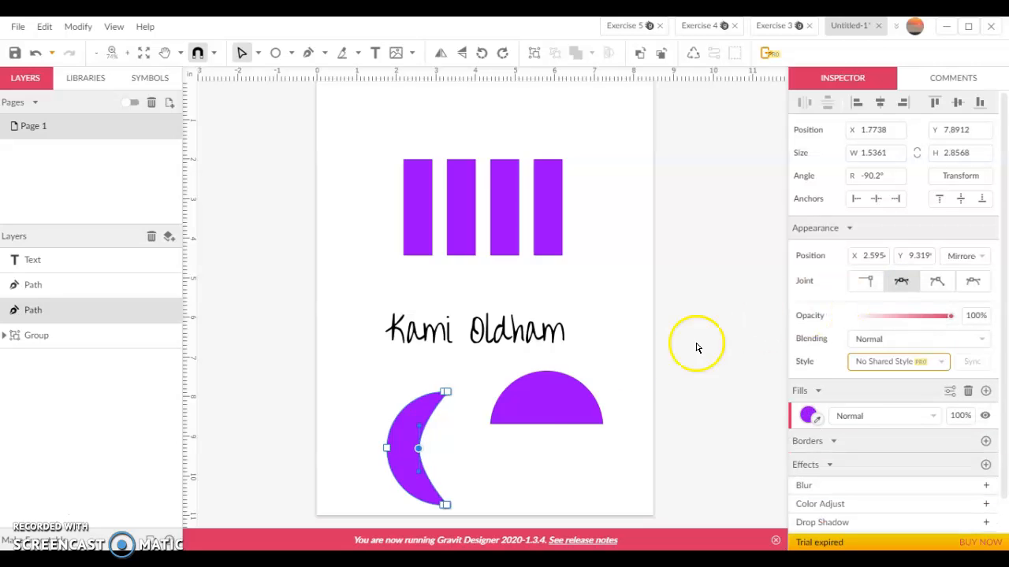
pyautogui.click(492, 467)
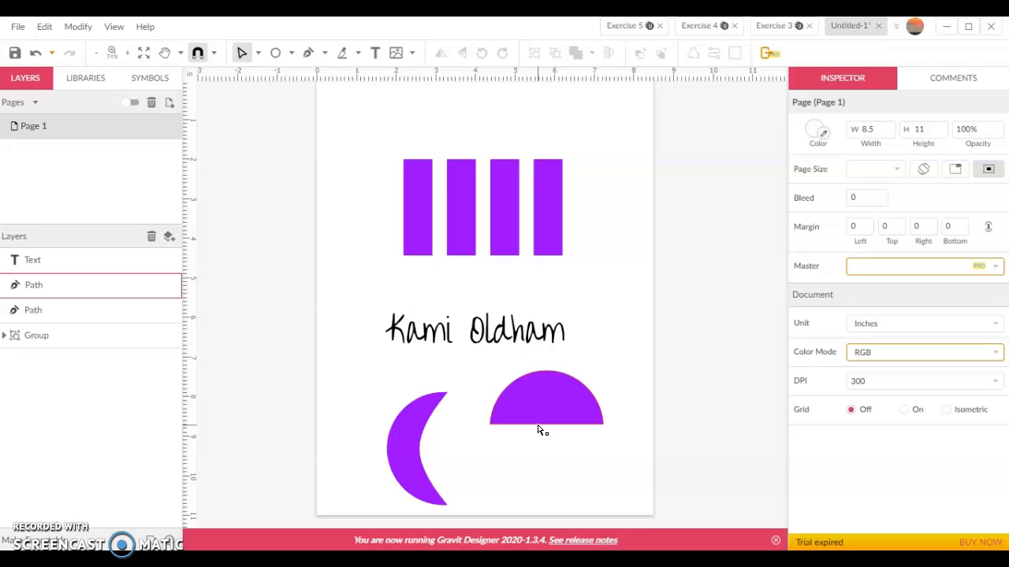
pyautogui.click(486, 449)
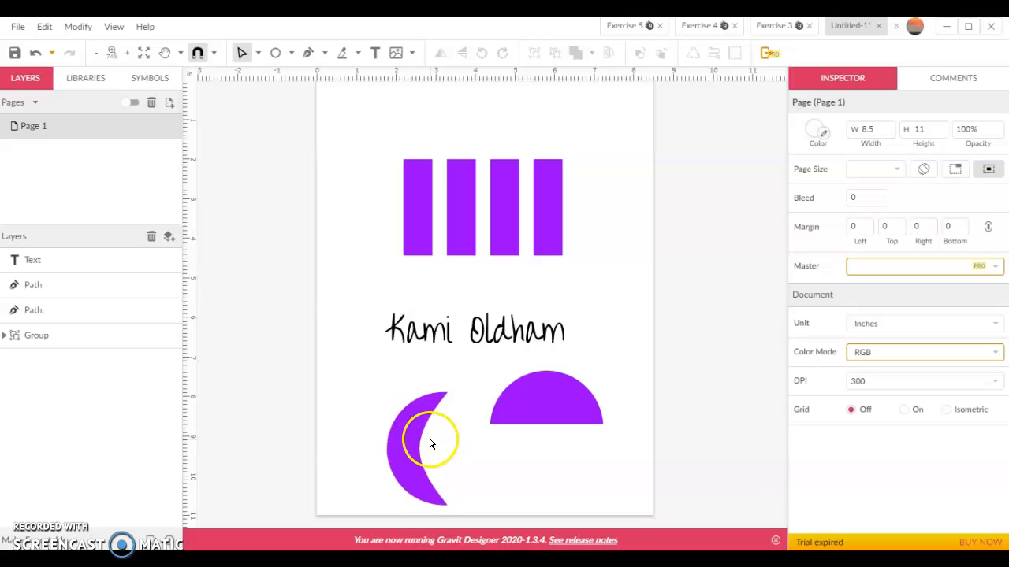
pyautogui.click(498, 436)
pyautogui.click(519, 425)
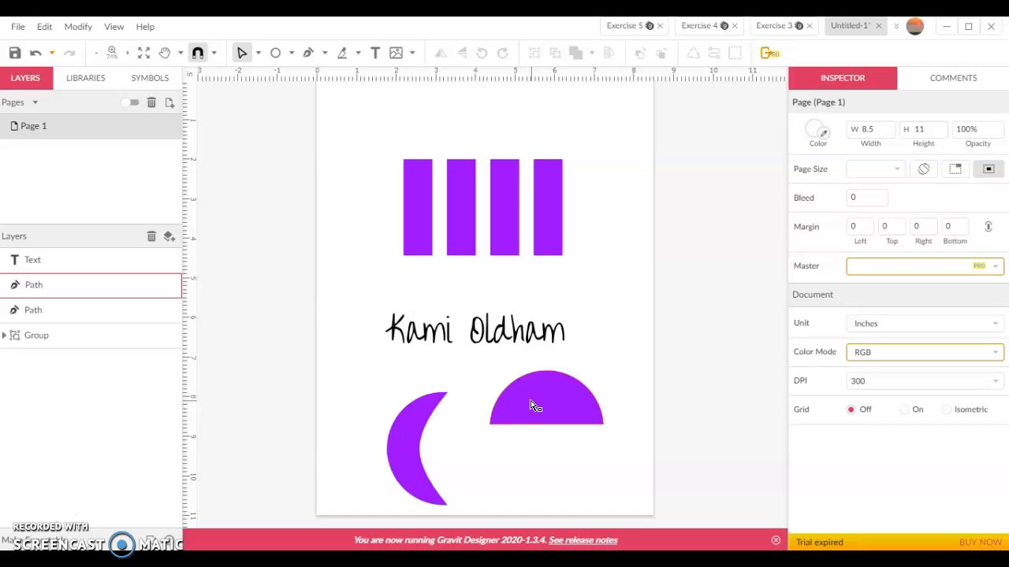
pyautogui.click(559, 372)
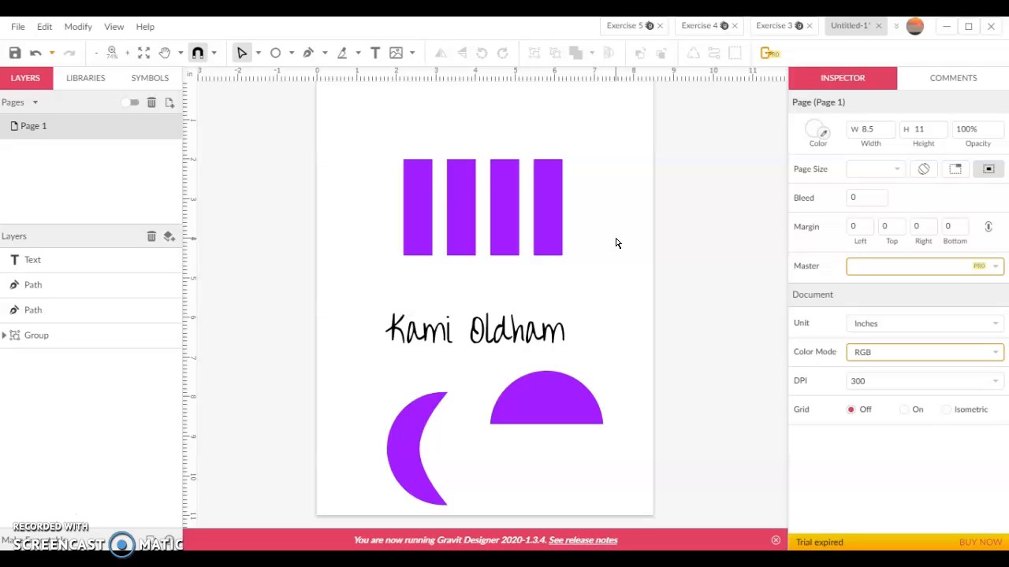
pyautogui.click(611, 228)
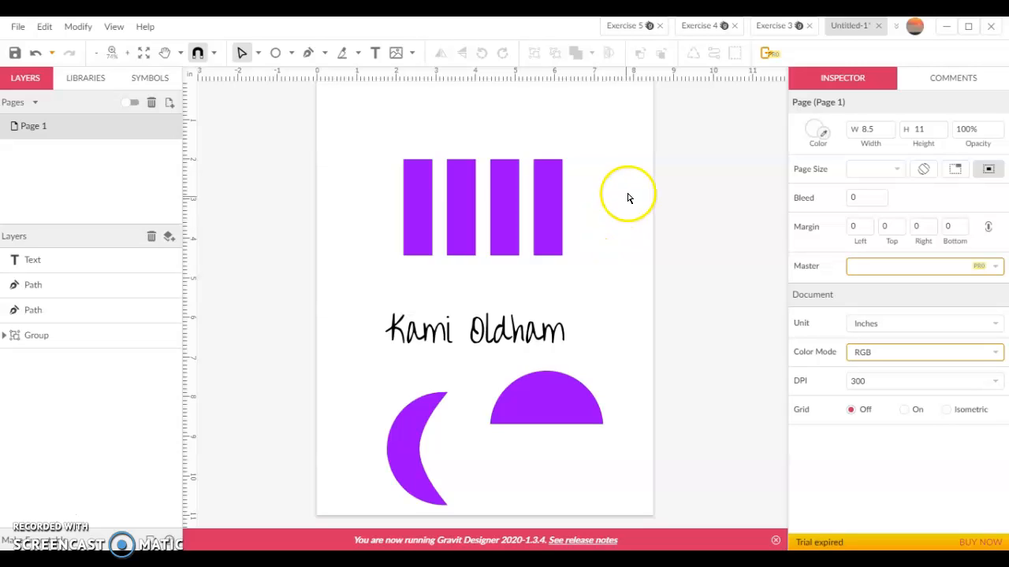